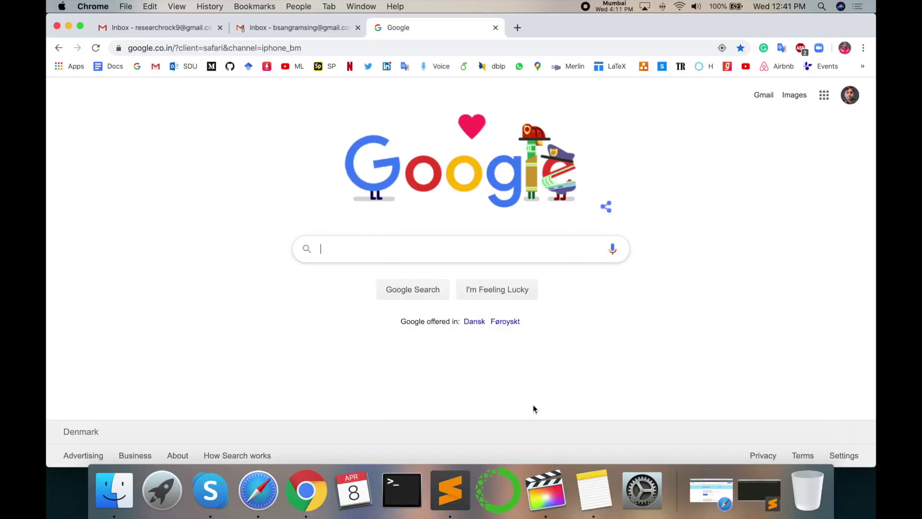
Search Google for 'zoom' and go to Zoom's Download Center via the Download sitelink
{"action": "type", "text": "zoom"}
{"action": "key", "text": "Down"}
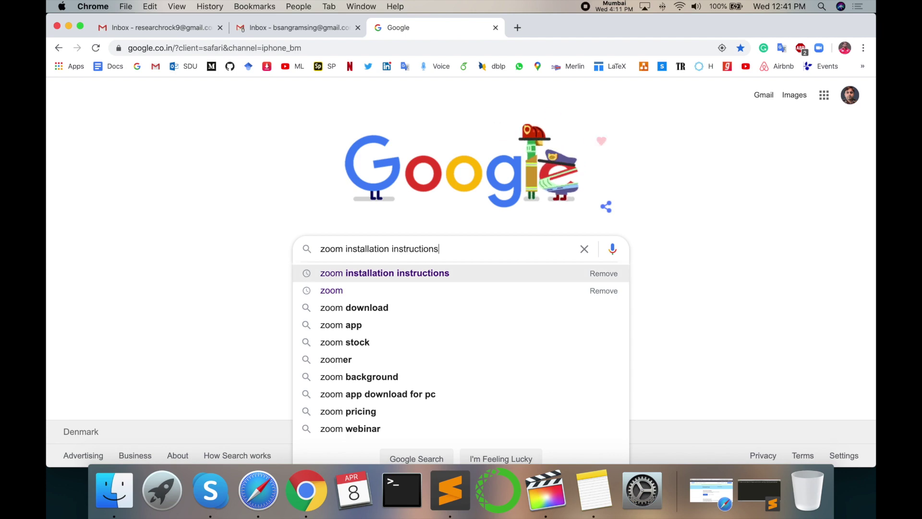
{"action": "key", "text": "Up"}
{"action": "key", "text": "Return"}
{"action": "left_click", "coordinate": [68, 165]}
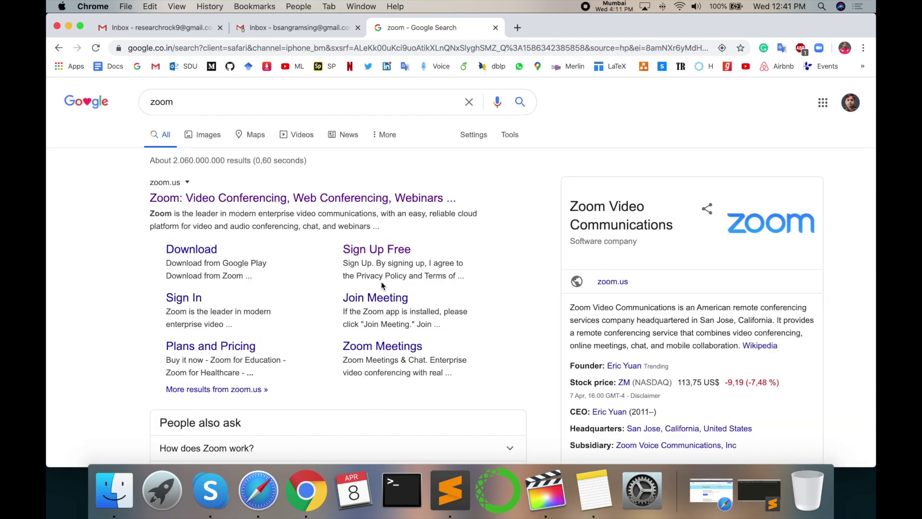
{"action": "left_click", "coordinate": [198, 252]}
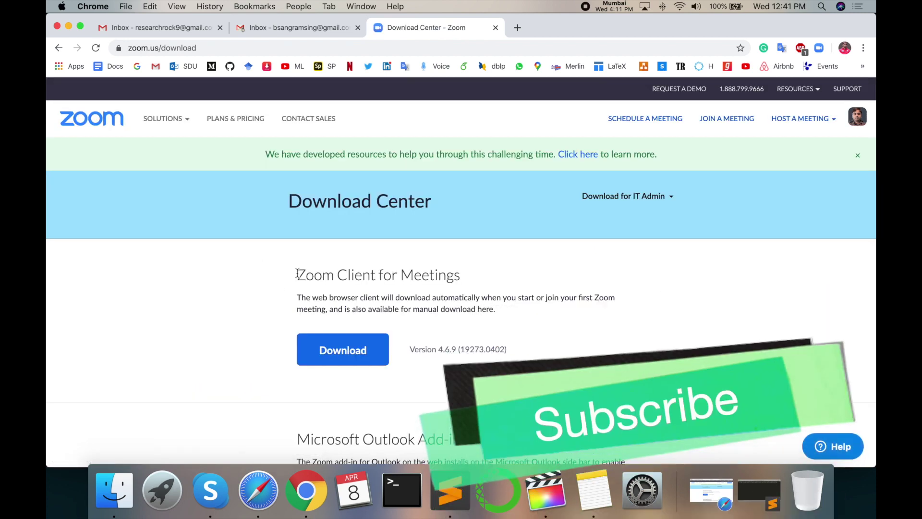
Download the Zoom Client for Meetings and open the Zoom.pkg installer
{"action": "left_click_drag", "start_coordinate": [300, 273], "coordinate": [546, 278]}
{"action": "left_click", "coordinate": [337, 353]}
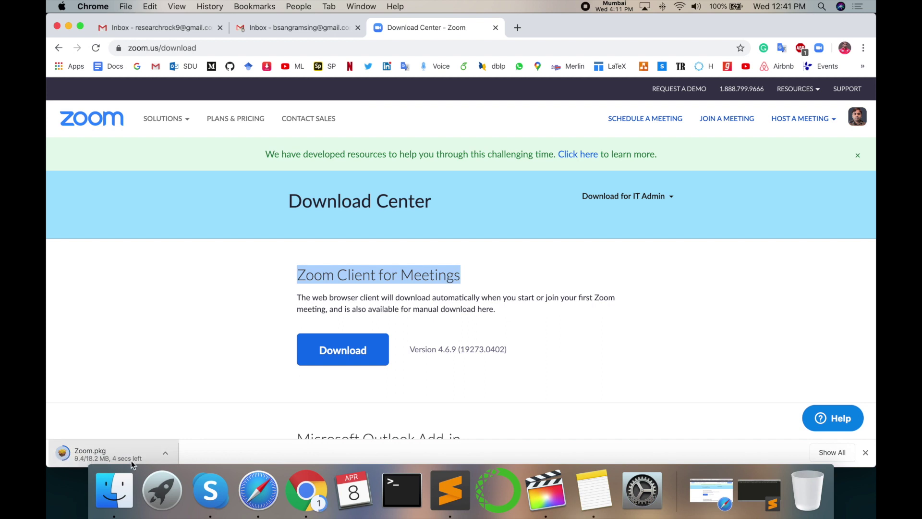
{"action": "left_click", "coordinate": [75, 456]}
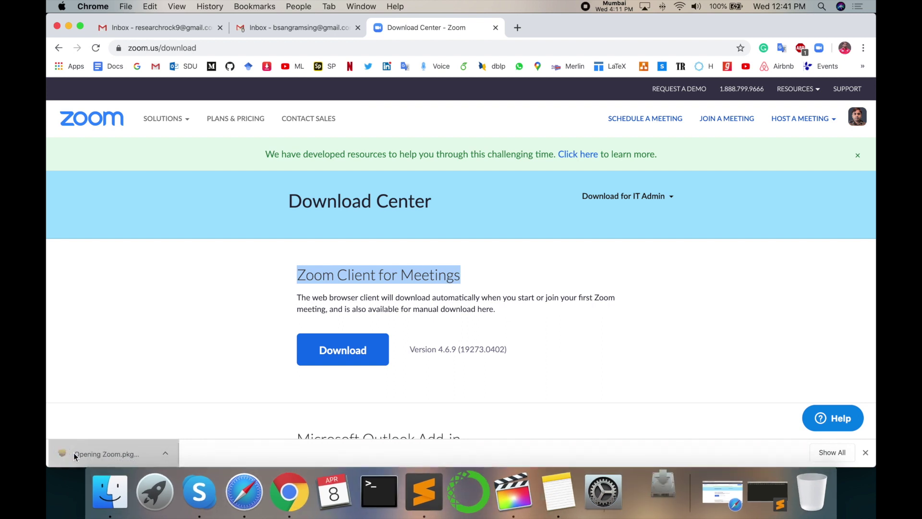
Continue through the Zoom installer, keep 'Install for all users of this computer', and install
{"action": "left_click", "coordinate": [612, 335]}
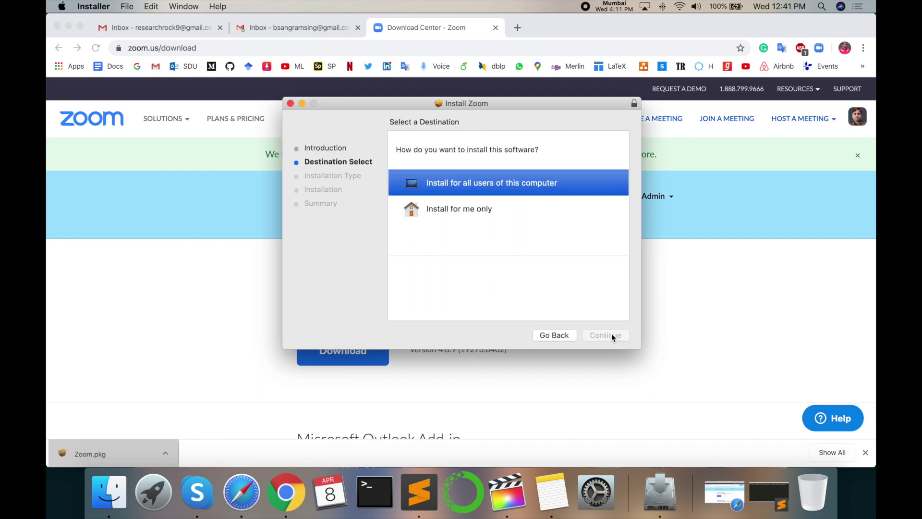
{"action": "left_click", "coordinate": [612, 335]}
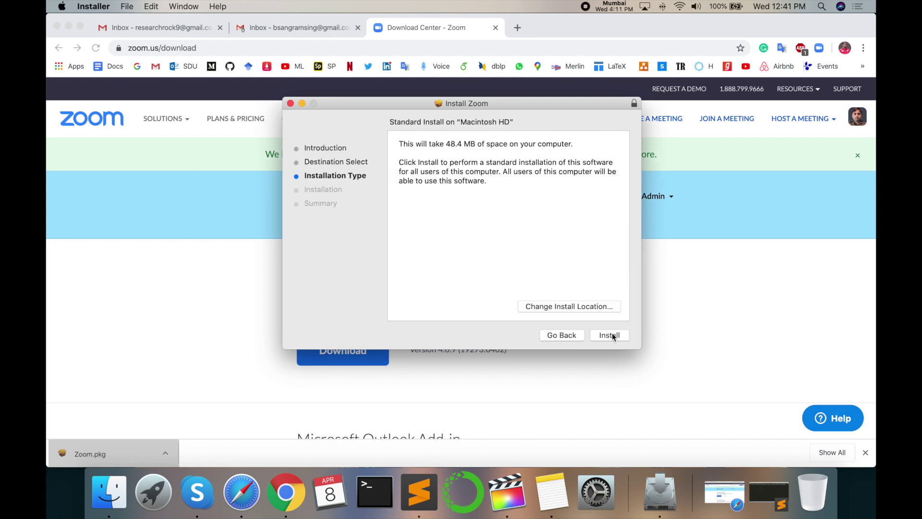
{"action": "left_click", "coordinate": [612, 334]}
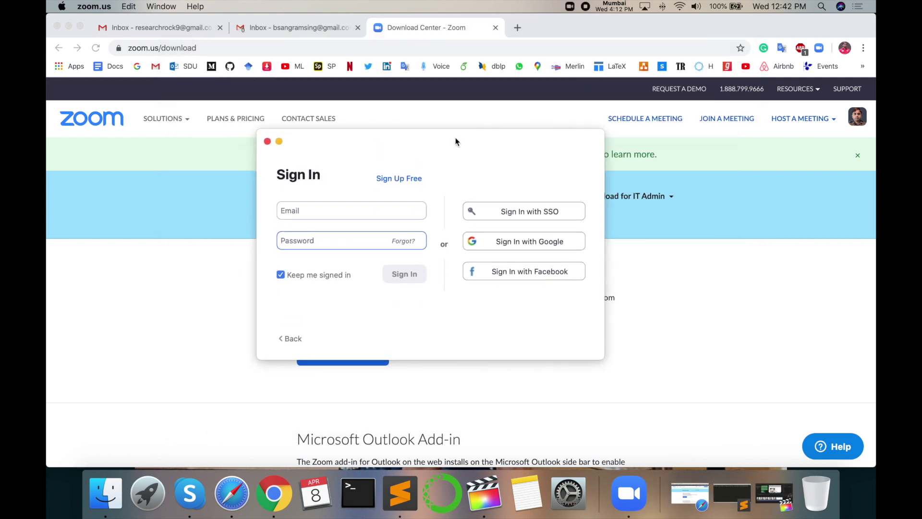
{"action": "left_click", "coordinate": [310, 210]}
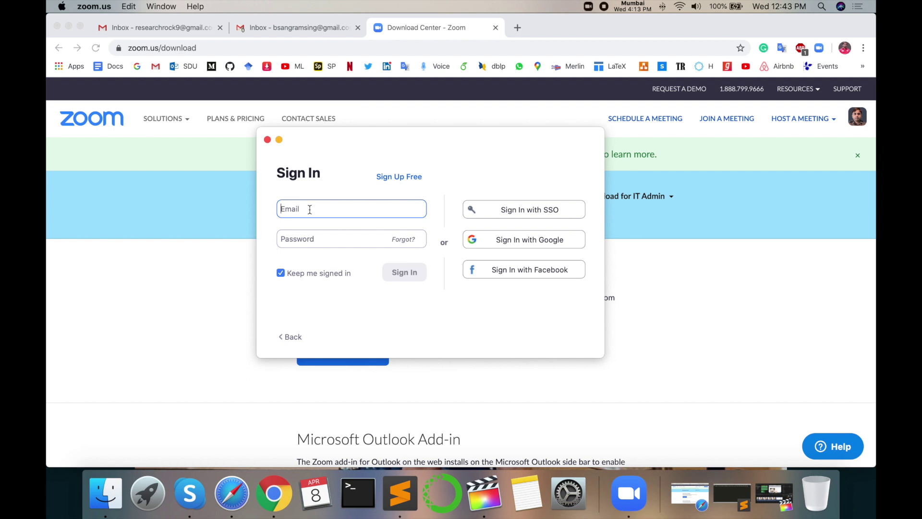
{"action": "left_click", "coordinate": [410, 177]}
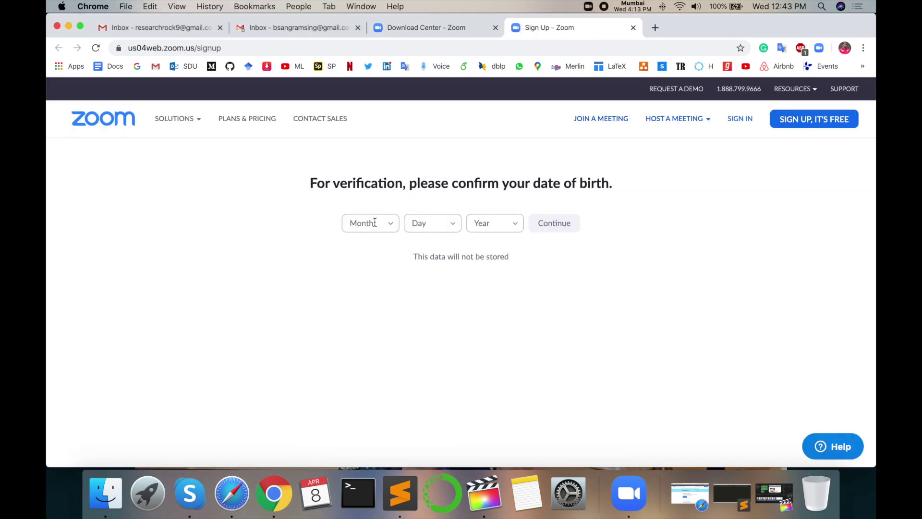
{"action": "left_click", "coordinate": [387, 226]}
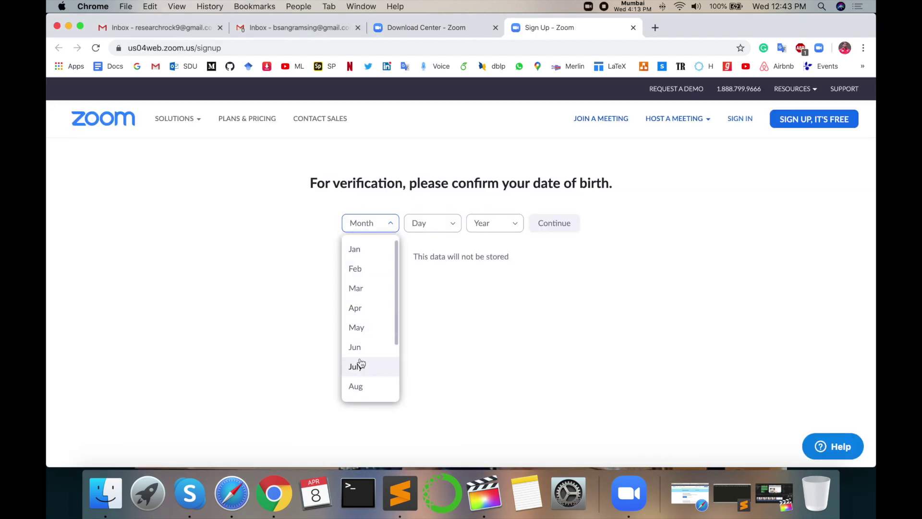
{"action": "left_click", "coordinate": [362, 365]}
{"action": "left_click", "coordinate": [451, 225]}
{"action": "scroll", "coordinate": [432, 313], "scroll_direction": "down", "scroll_amount": 3}
{"action": "left_click", "coordinate": [417, 331]}
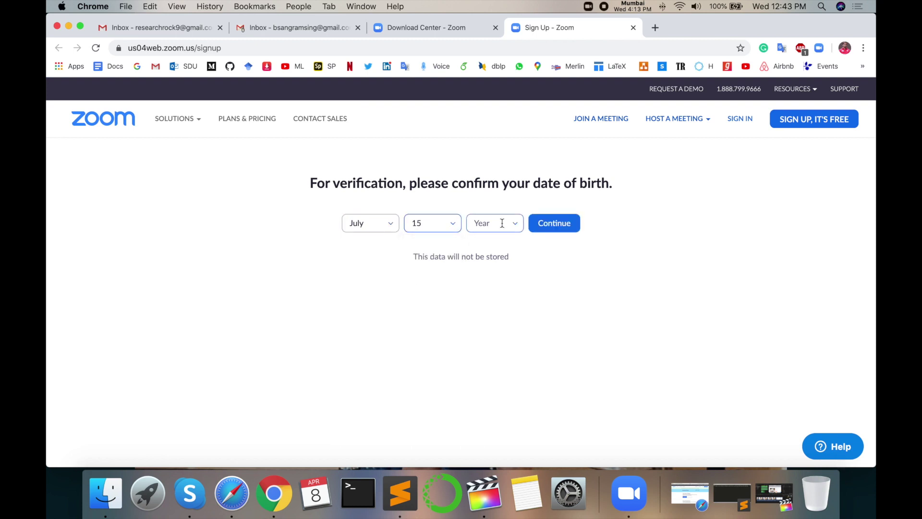
{"action": "left_click", "coordinate": [502, 224]}
{"action": "type", "text": "1987"}
{"action": "key", "text": "Return"}
{"action": "left_click", "coordinate": [554, 223]}
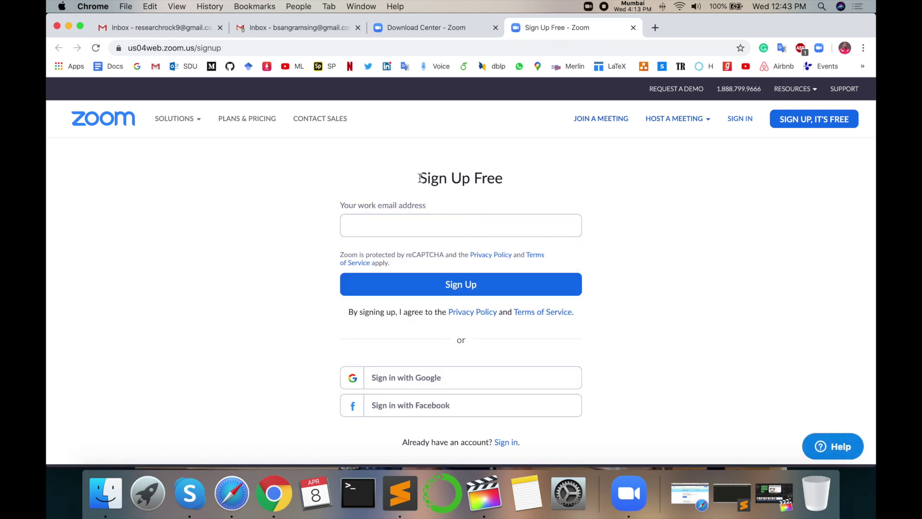
Sign up with the suggested Gmail address and confirm receiving Zoom resource emails
{"action": "left_click_drag", "start_coordinate": [420, 178], "coordinate": [505, 178]}
{"action": "left_click", "coordinate": [456, 226]}
{"action": "type", "text": "rese"}
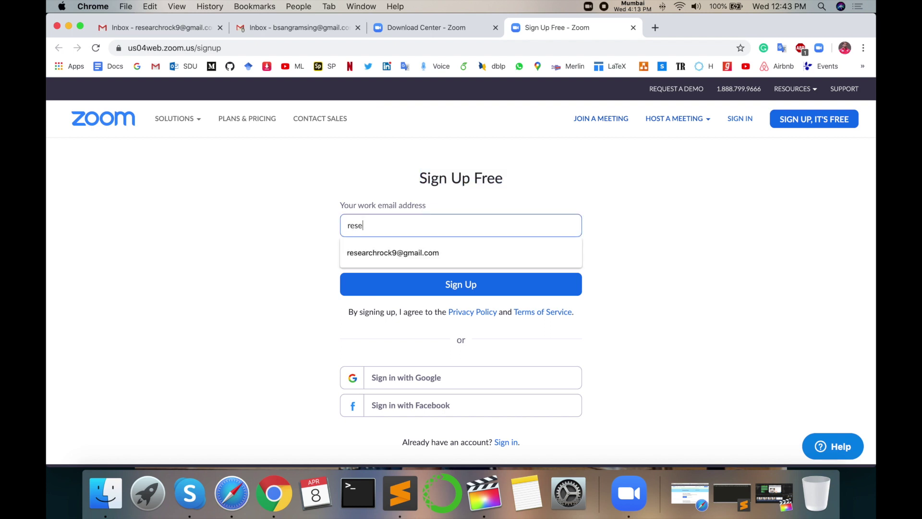
{"action": "key", "text": "Down"}
{"action": "key", "text": "Return"}
{"action": "left_click", "coordinate": [515, 284]}
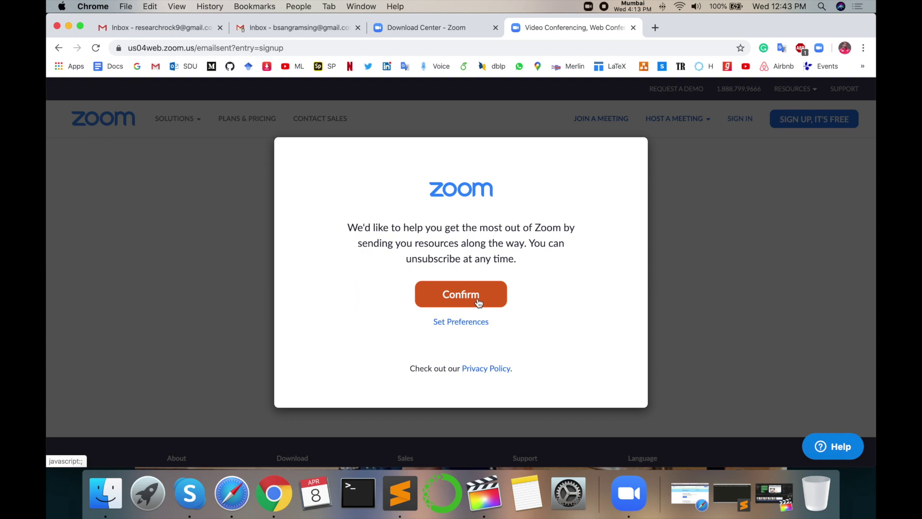
{"action": "left_click", "coordinate": [469, 297]}
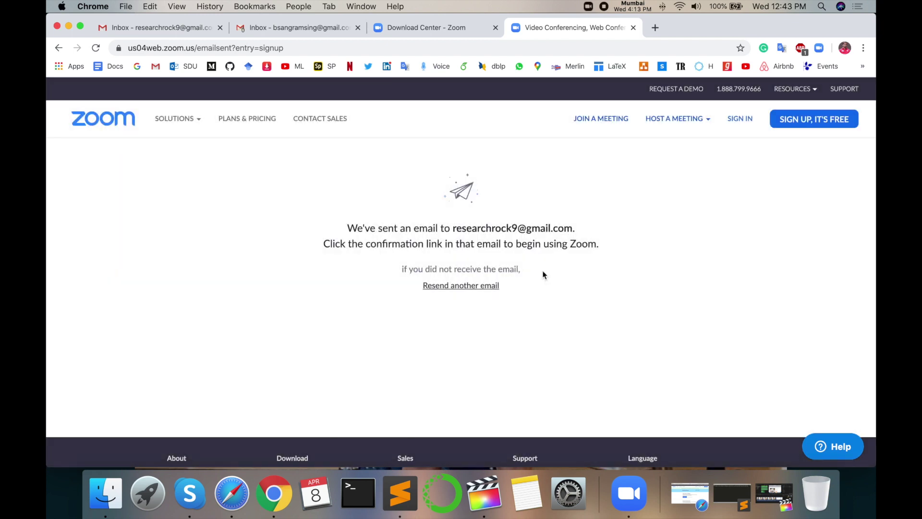
{"action": "triple_click", "coordinate": [603, 249]}
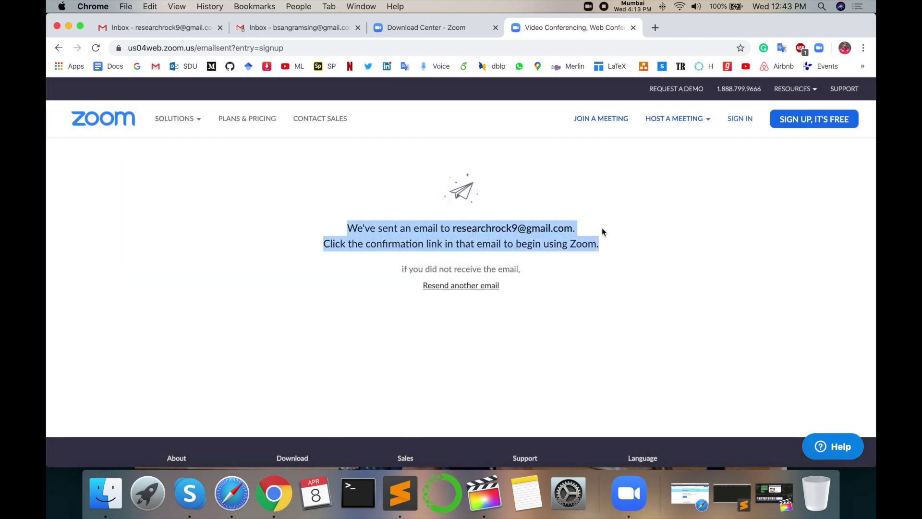
{"action": "left_click", "coordinate": [143, 27]}
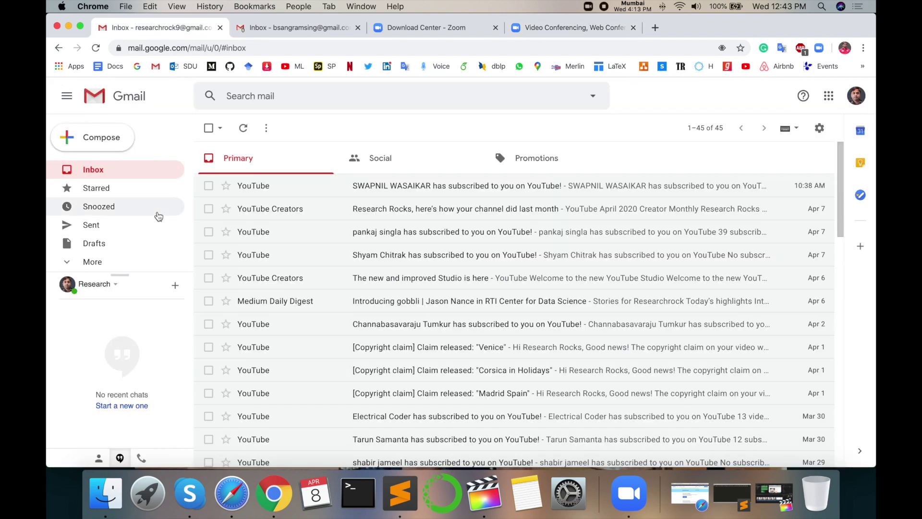
Reload Gmail, allow email links, and follow the Zoom Account Sign Up Assistant email's sign-in link
{"action": "key", "text": "super+r"}
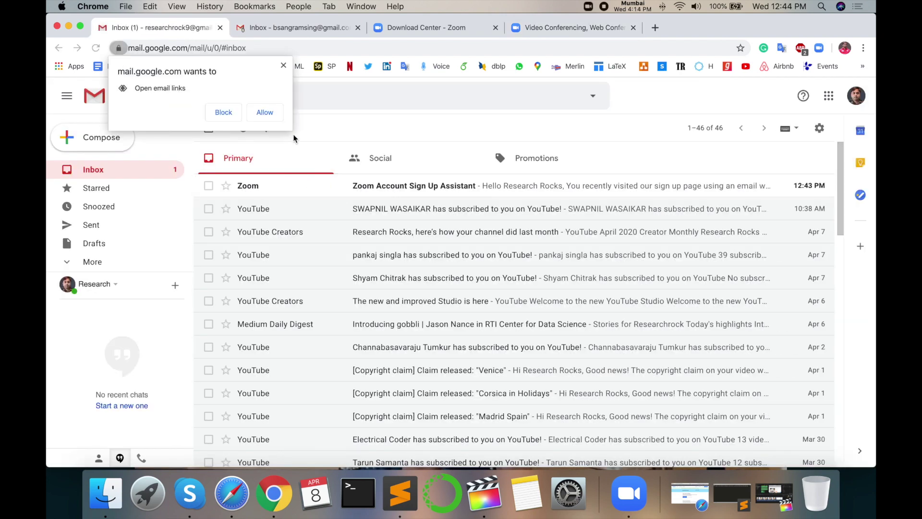
{"action": "left_click", "coordinate": [280, 117]}
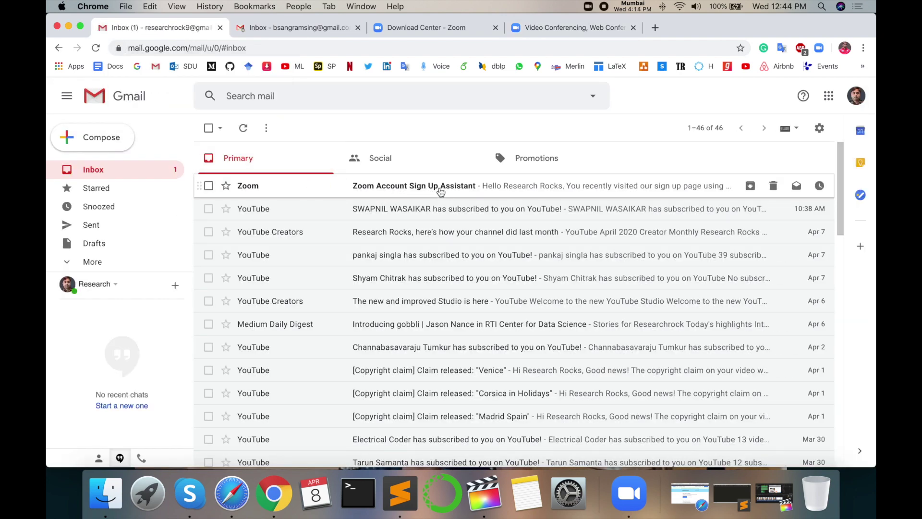
{"action": "left_click", "coordinate": [437, 190]}
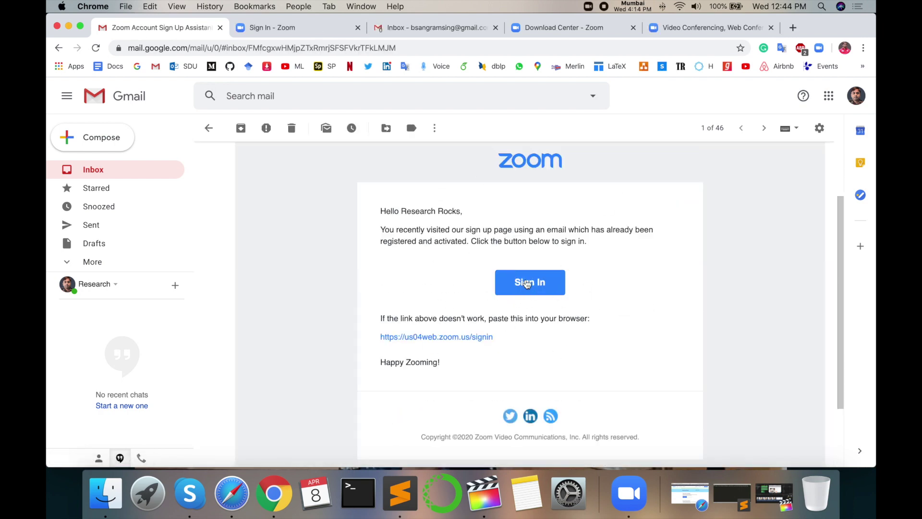
{"action": "scroll", "coordinate": [440, 296], "scroll_direction": "up", "scroll_amount": 3}
{"action": "scroll", "coordinate": [422, 305], "scroll_direction": "down", "scroll_amount": 1}
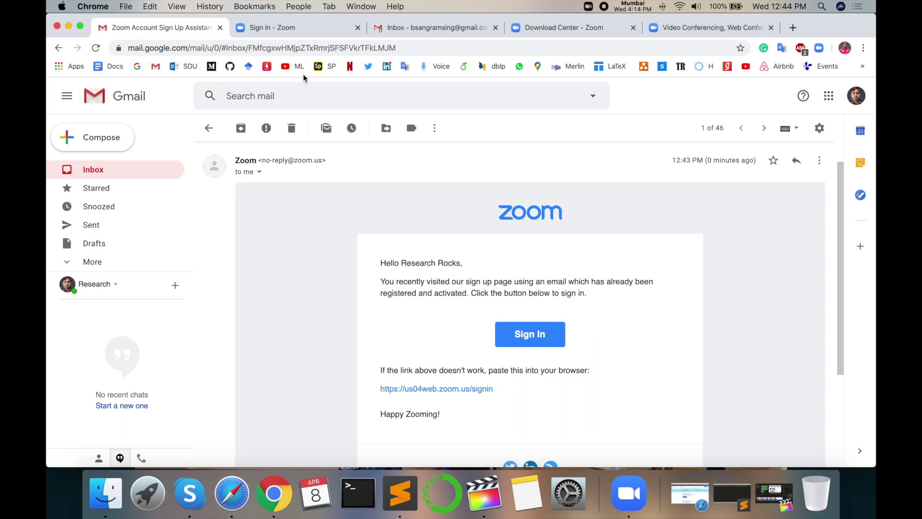
{"action": "left_click", "coordinate": [269, 27]}
Paste the account password to sign in, then scroll through the empty My Meetings page
{"action": "left_click", "coordinate": [430, 272]}
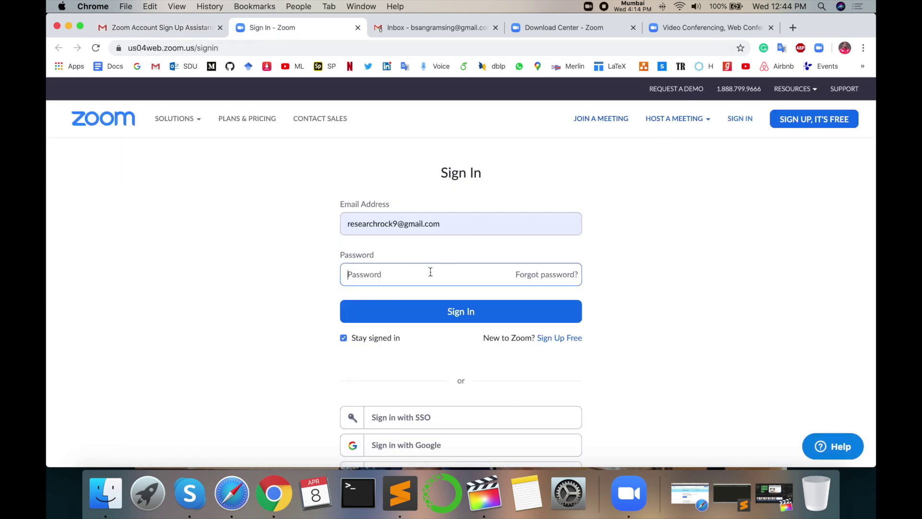
{"action": "key", "text": "super+v"}
{"action": "key", "text": "Return"}
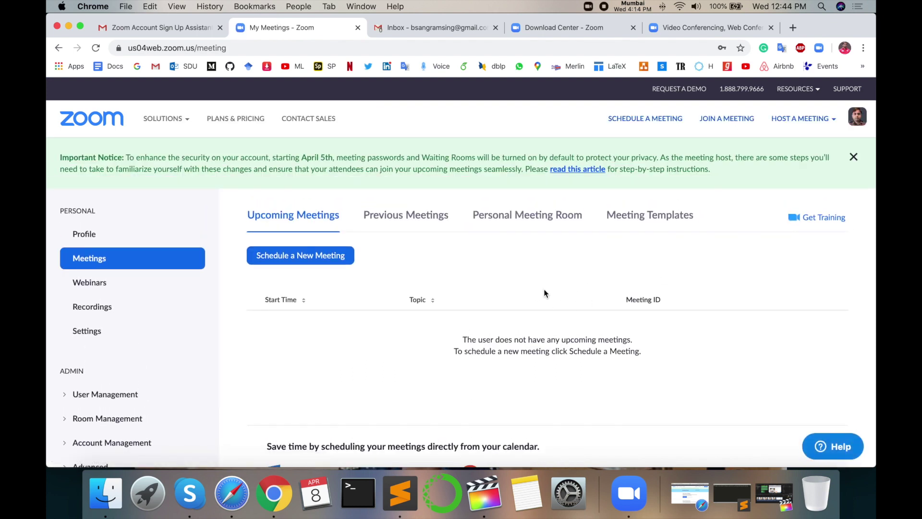
{"action": "scroll", "coordinate": [544, 293], "scroll_direction": "down", "scroll_amount": 5}
{"action": "left_click_drag", "start_coordinate": [269, 244], "coordinate": [567, 248]}
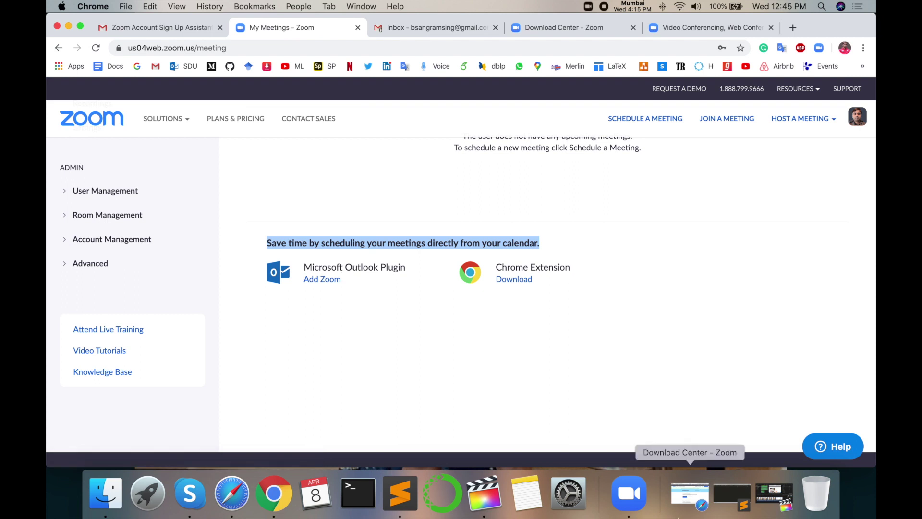
Sign into the Zoom desktop app with the Google account and start a New Meeting
{"action": "left_click", "coordinate": [629, 492]}
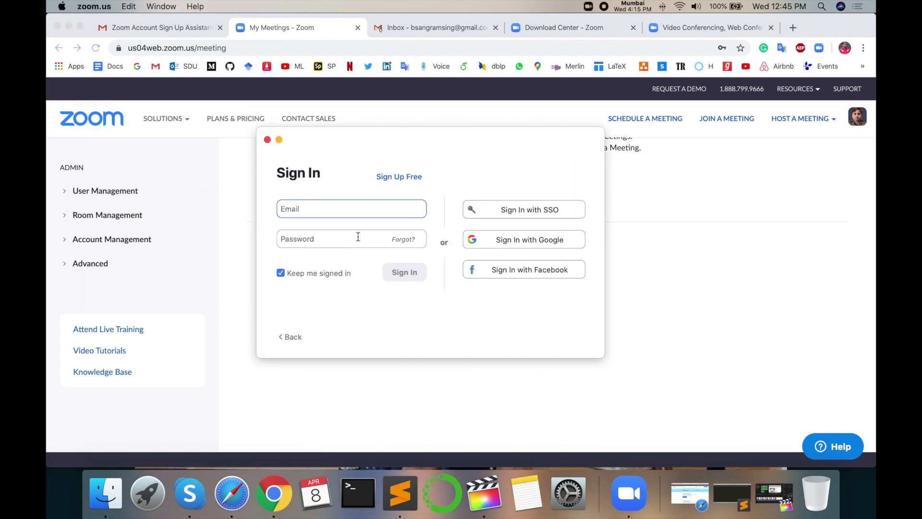
{"action": "left_click", "coordinate": [491, 238]}
{"action": "left_click", "coordinate": [410, 257]}
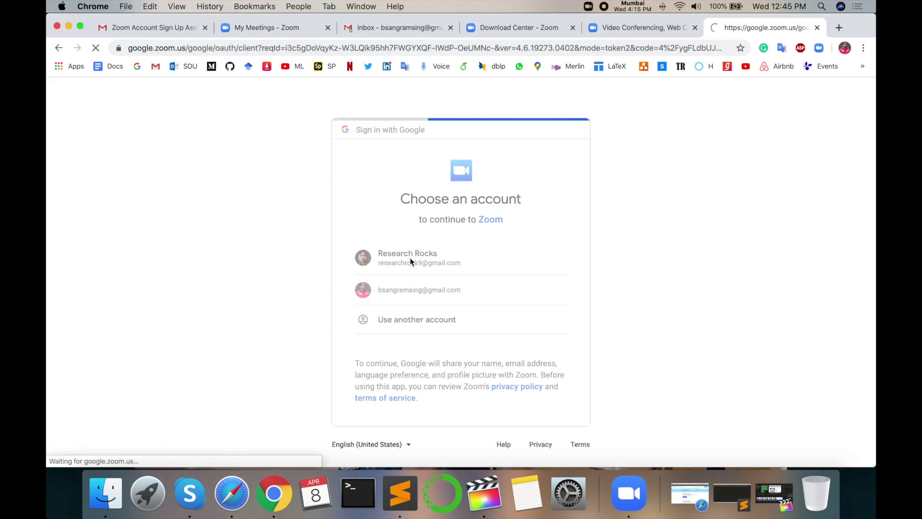
{"action": "left_click", "coordinate": [466, 238]}
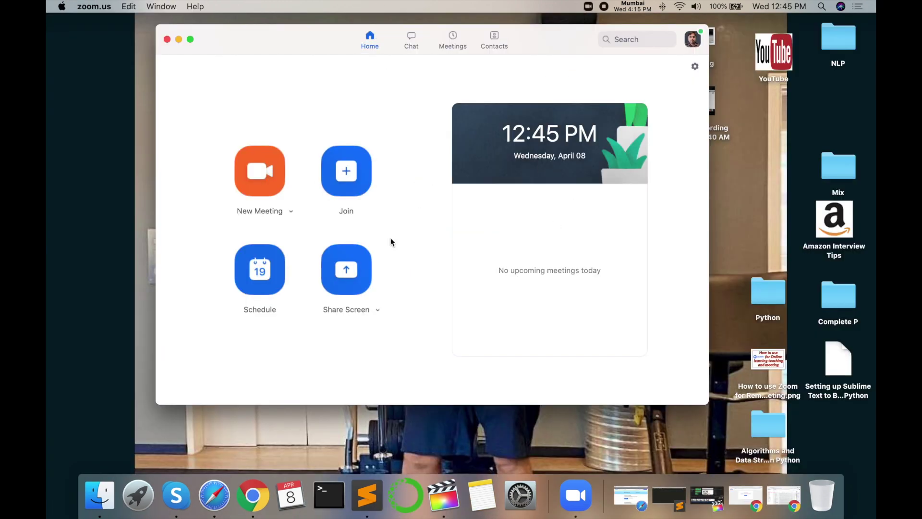
{"action": "left_click", "coordinate": [256, 178]}
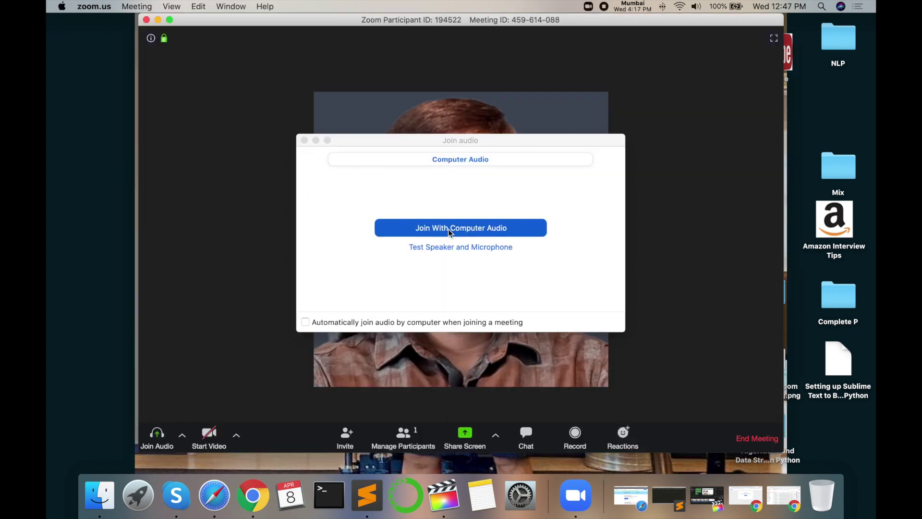
Join with computer audio, then mute and unmute the microphone
{"action": "left_click", "coordinate": [487, 232]}
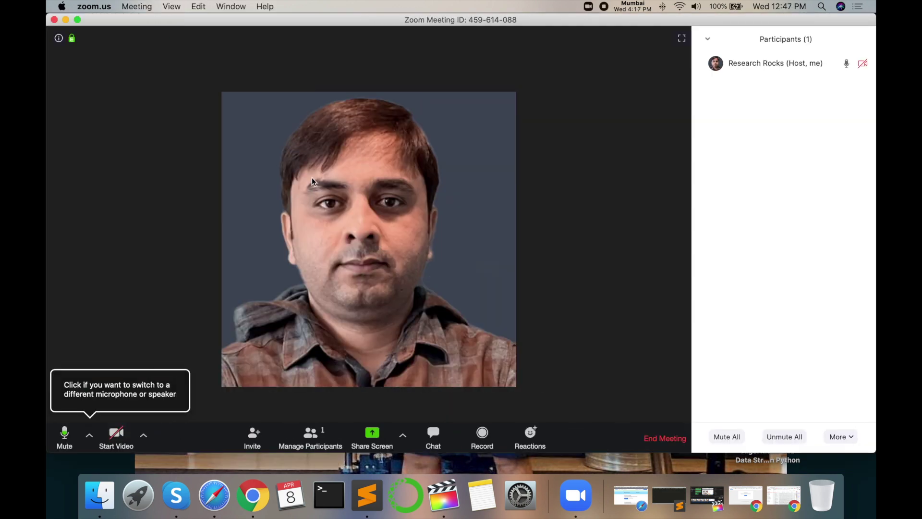
{"action": "left_click", "coordinate": [65, 434]}
{"action": "left_click", "coordinate": [68, 436]}
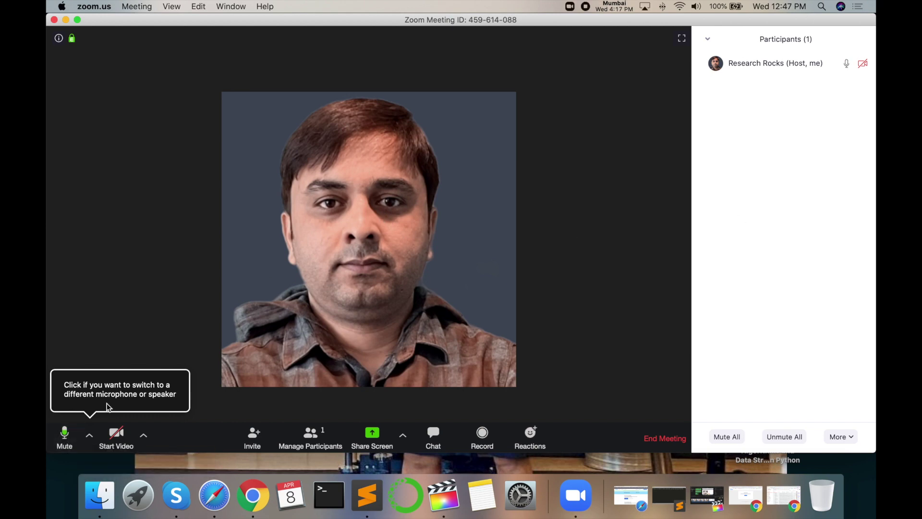
Turn the camera on and back off, then hide and reshow the Participants list
{"action": "left_click", "coordinate": [116, 442]}
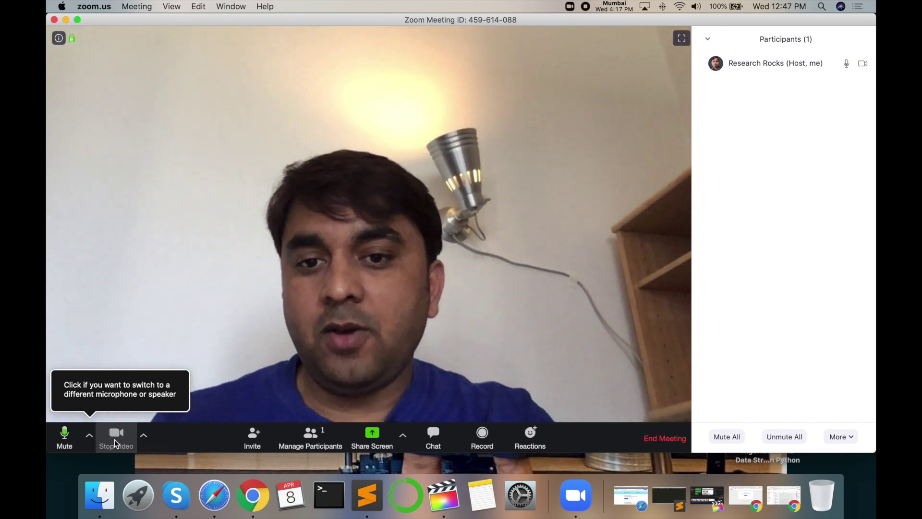
{"action": "left_click", "coordinate": [116, 443]}
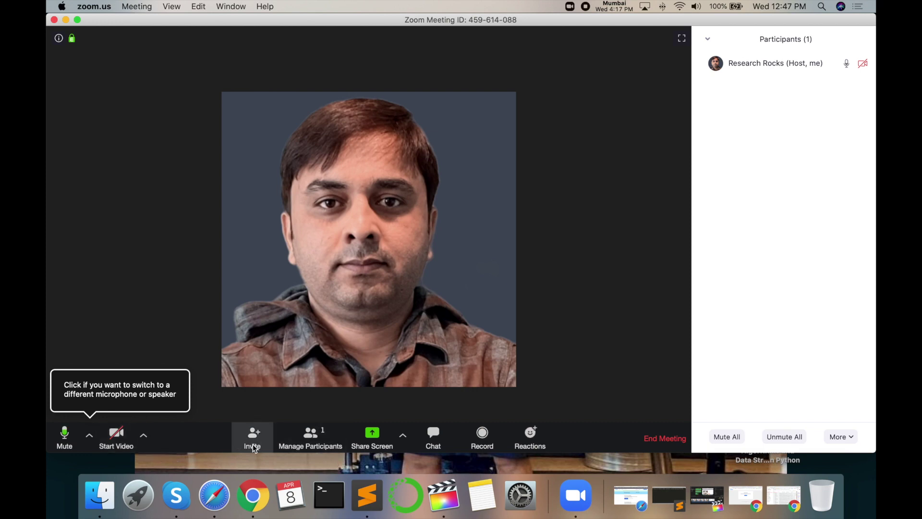
{"action": "left_click", "coordinate": [317, 443]}
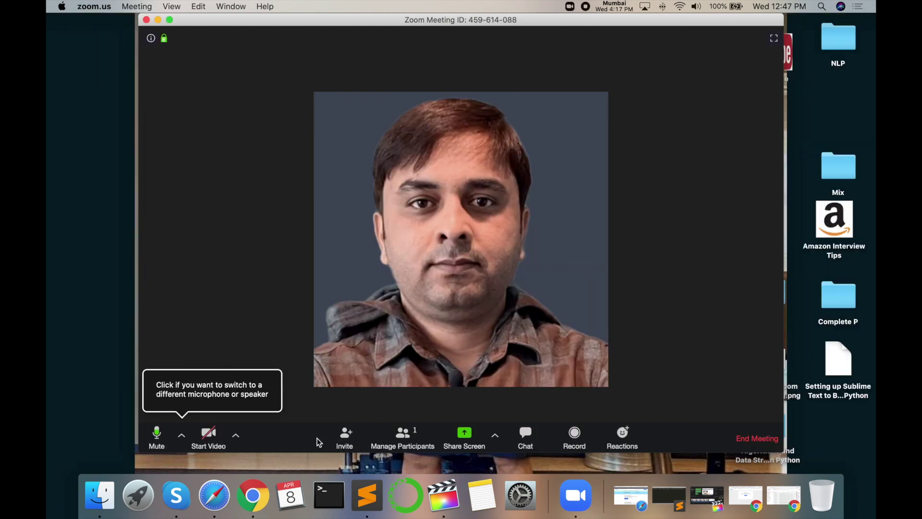
{"action": "left_click", "coordinate": [410, 444]}
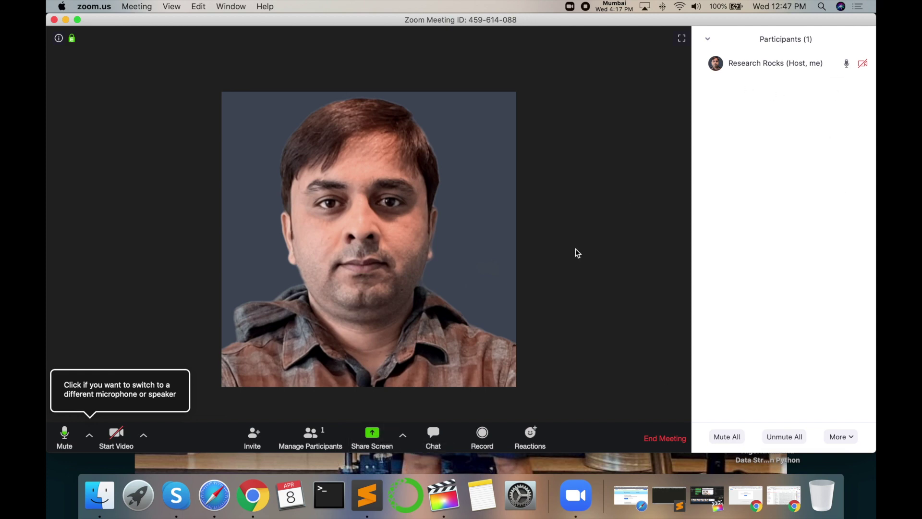
Look over the Whiteboard and AirPlay share options, then share Desktop 1
{"action": "left_click", "coordinate": [370, 443]}
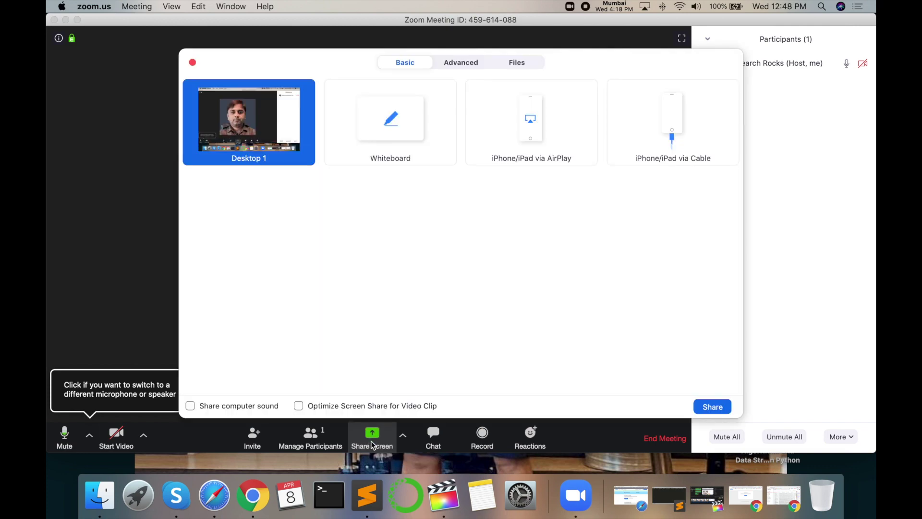
{"action": "left_click", "coordinate": [374, 144]}
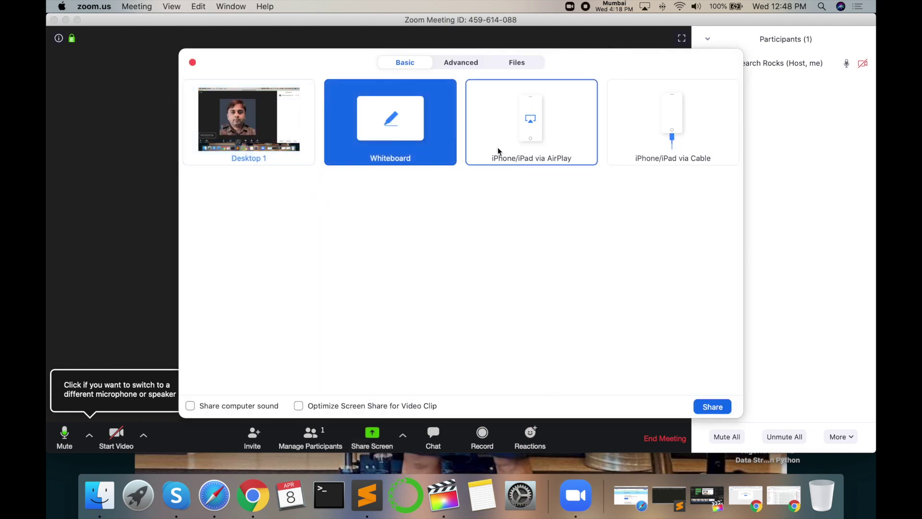
{"action": "left_click", "coordinate": [530, 139]}
{"action": "left_click", "coordinate": [276, 137]}
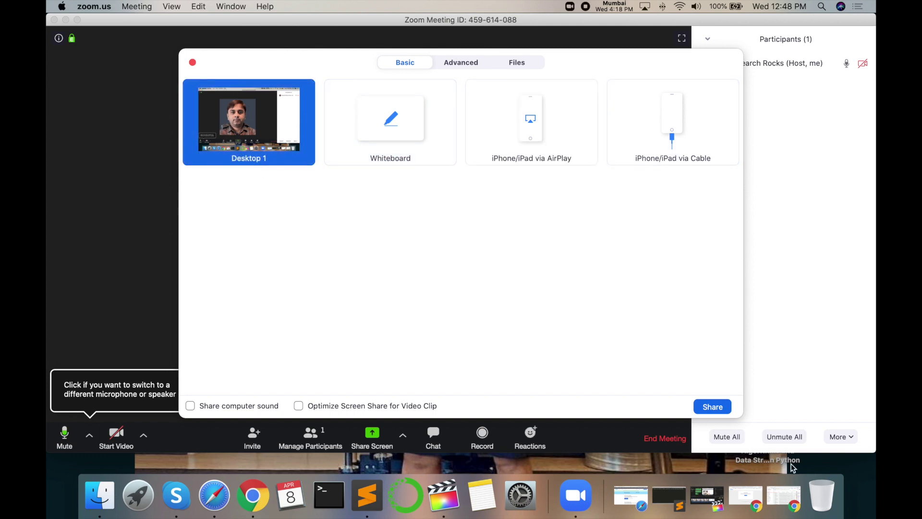
{"action": "left_click", "coordinate": [713, 406]}
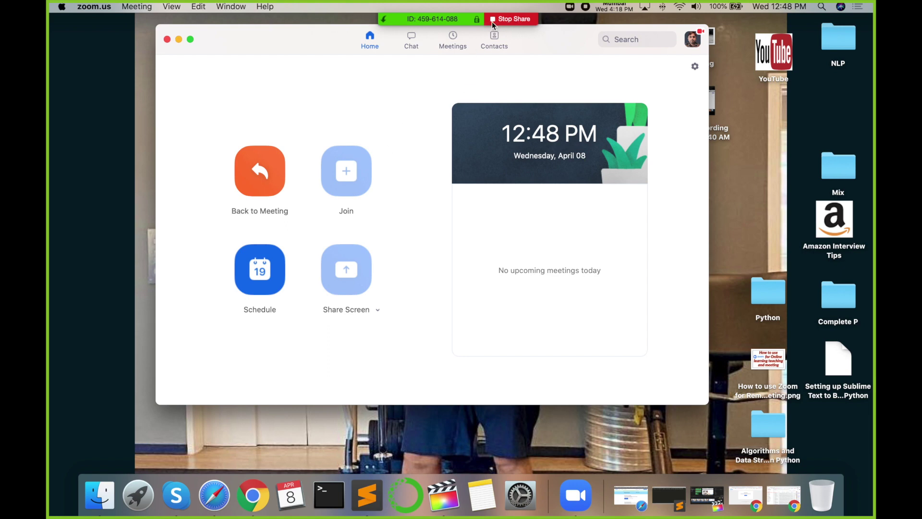
{"action": "mouse_move", "coordinate": [494, 21]}
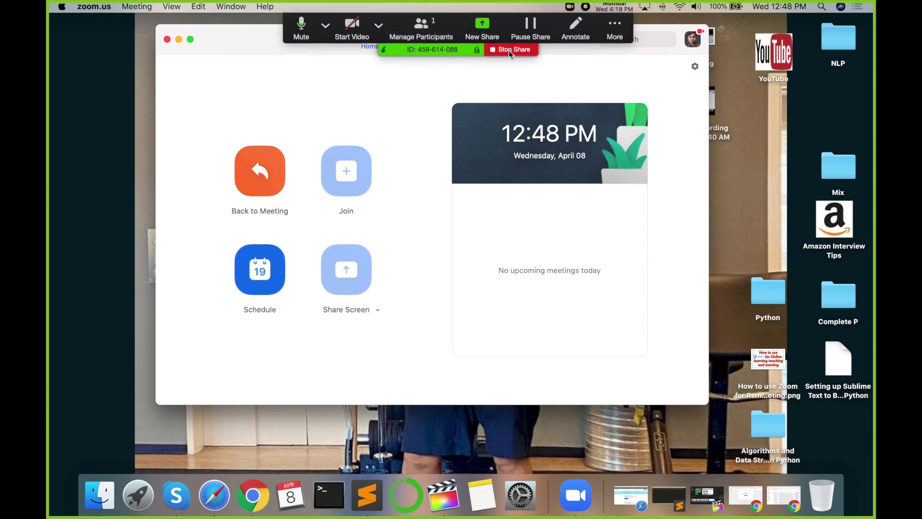
Stop the screen share and send the meeting invite by email through Gmail
{"action": "left_click", "coordinate": [509, 50]}
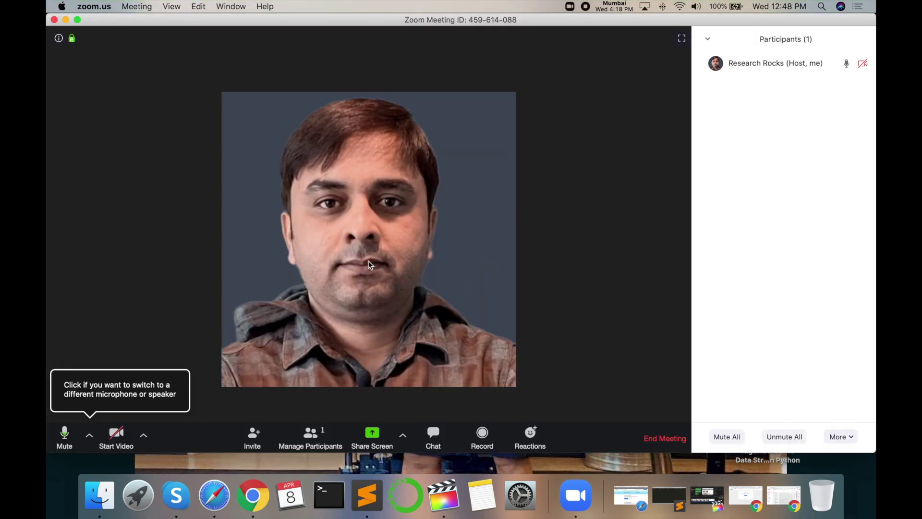
{"action": "left_click", "coordinate": [255, 440]}
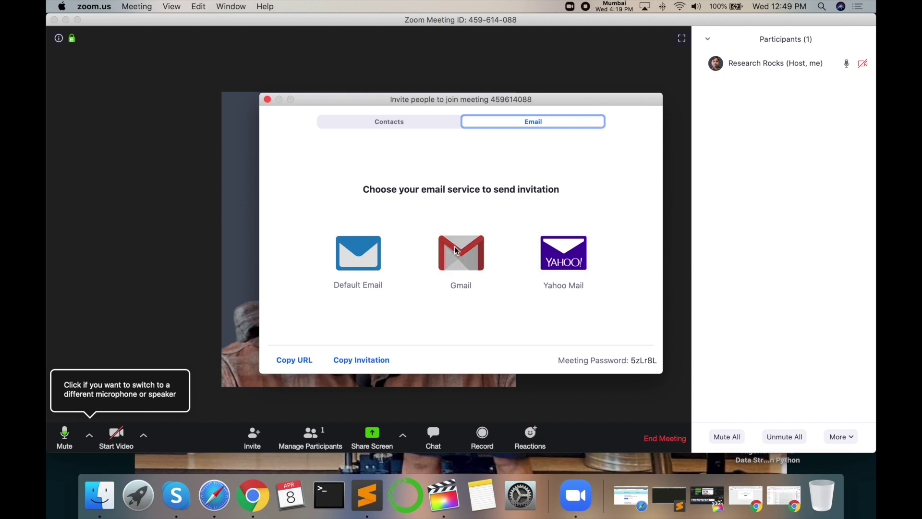
{"action": "left_click", "coordinate": [457, 250]}
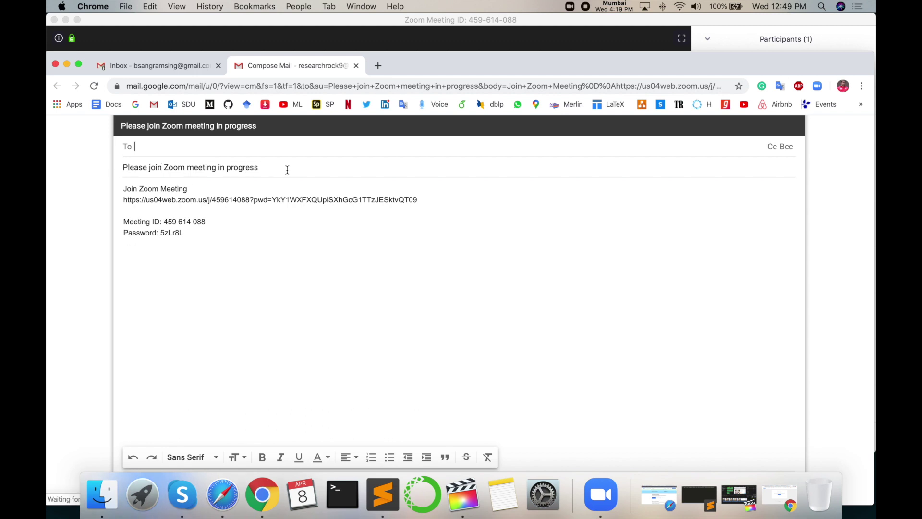
Address the invitation draft to the participant's email address and send it
{"action": "key", "text": "Tab"}
{"action": "left_click", "coordinate": [154, 148]}
{"action": "type", "text": "bsang"}
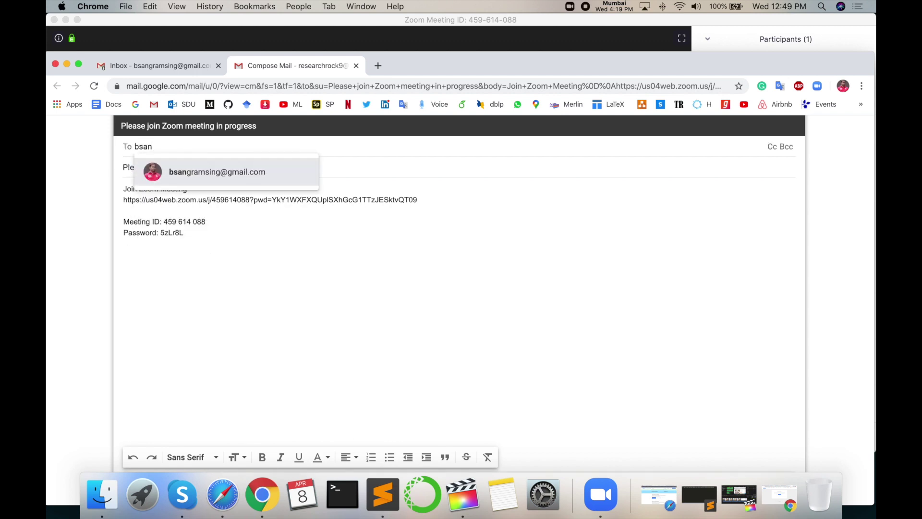
{"action": "key", "text": "Return"}
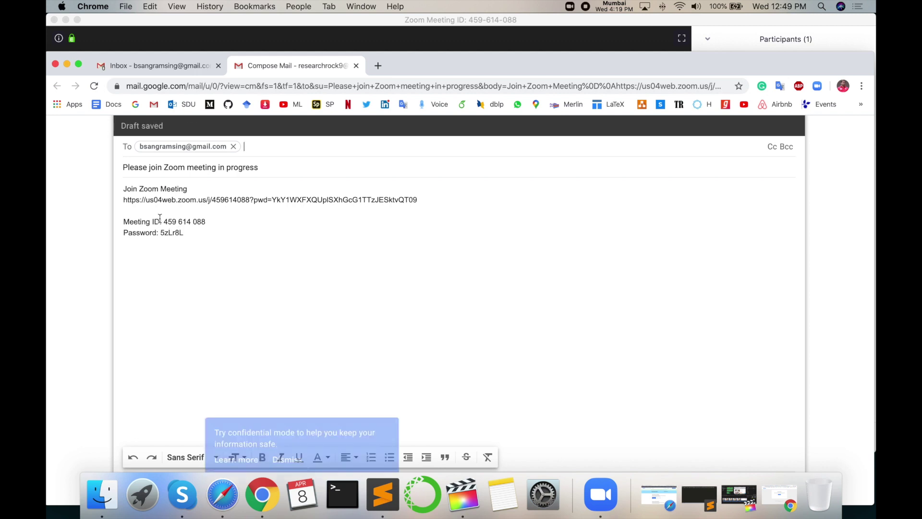
{"action": "left_click", "coordinate": [183, 234]}
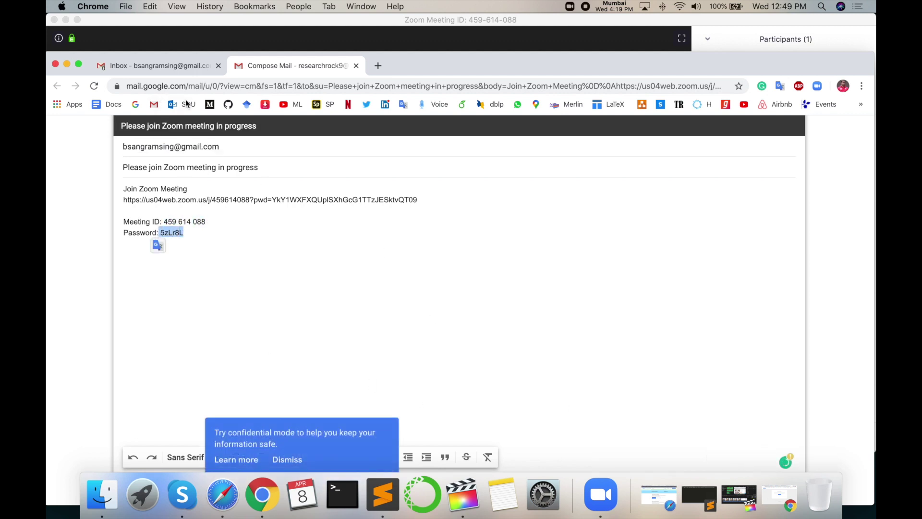
{"action": "key", "text": "super+Return"}
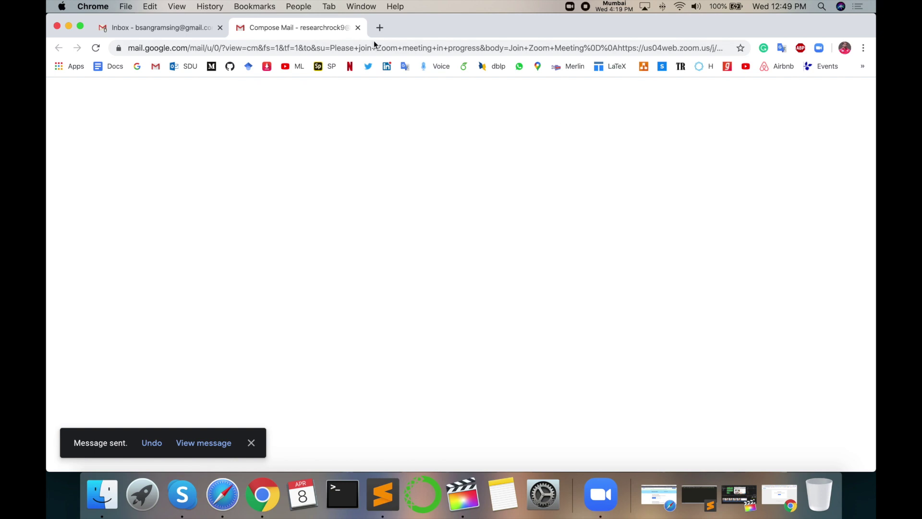
Open the 'Please join Zoom meeting in progress' email in the inbox to check its details
{"action": "key", "text": "super+1"}
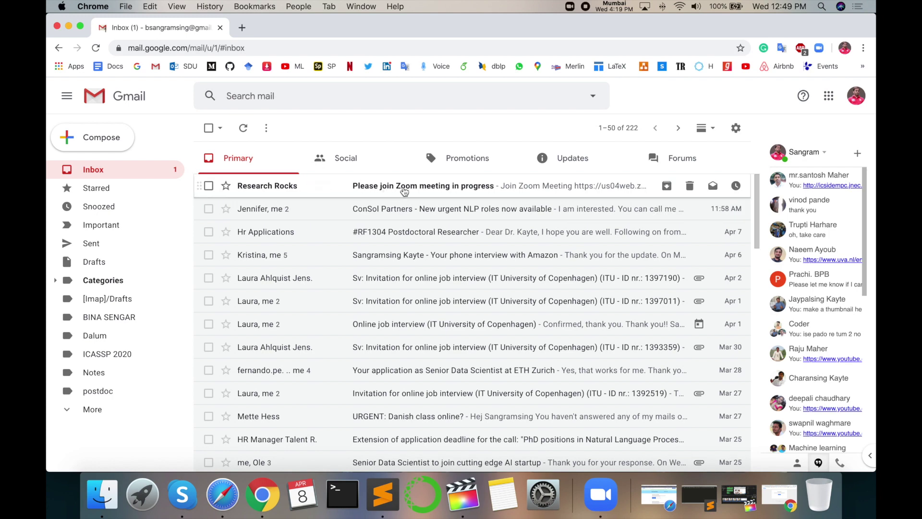
{"action": "left_click", "coordinate": [463, 189]}
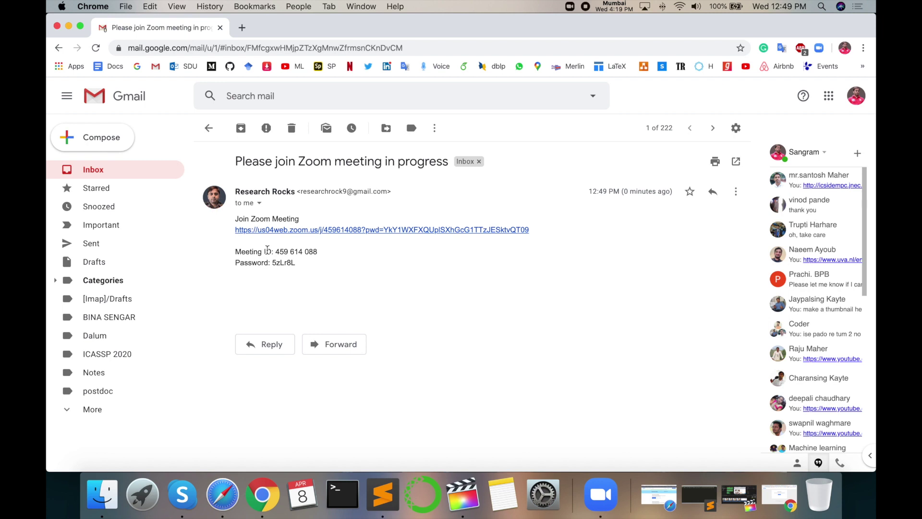
{"action": "triple_click", "coordinate": [277, 249]}
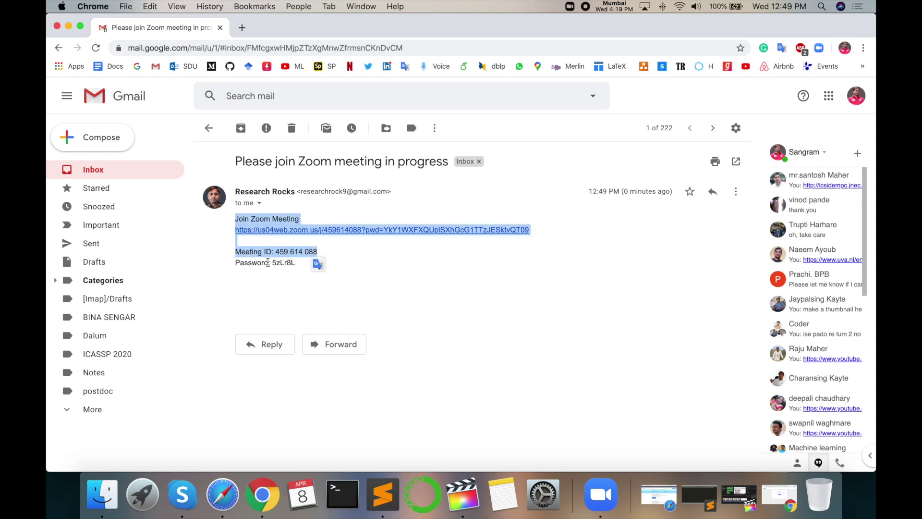
{"action": "left_click", "coordinate": [393, 246]}
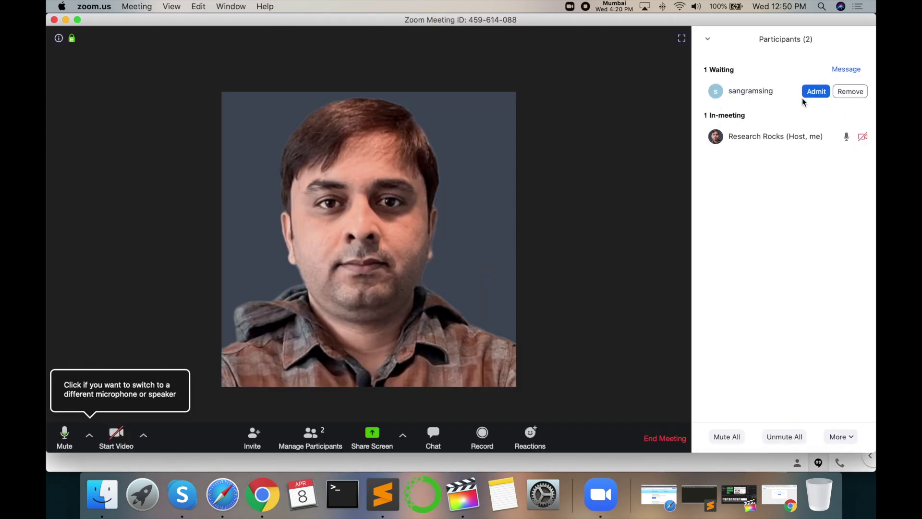
Admit the waiting participant, turn on your camera, and pin the self-view as the main video
{"action": "left_click", "coordinate": [816, 92]}
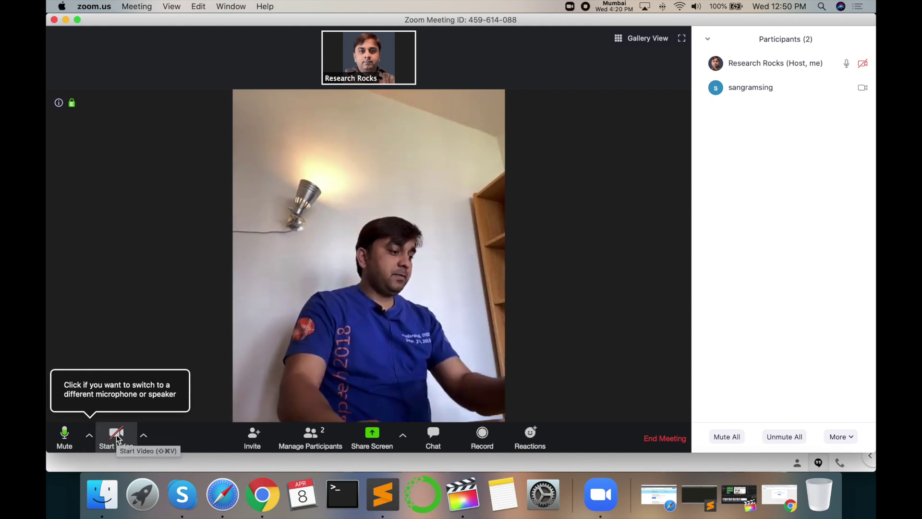
{"action": "left_click", "coordinate": [117, 435]}
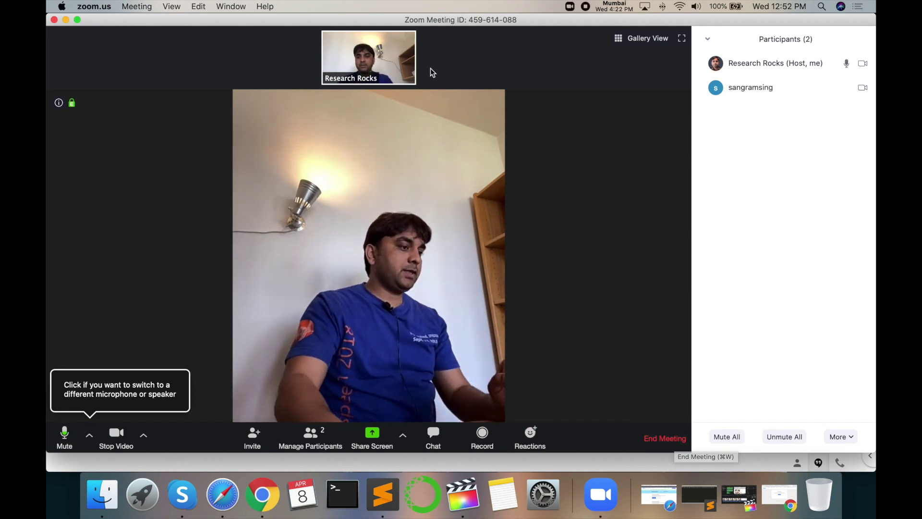
{"action": "mouse_move", "coordinate": [372, 81]}
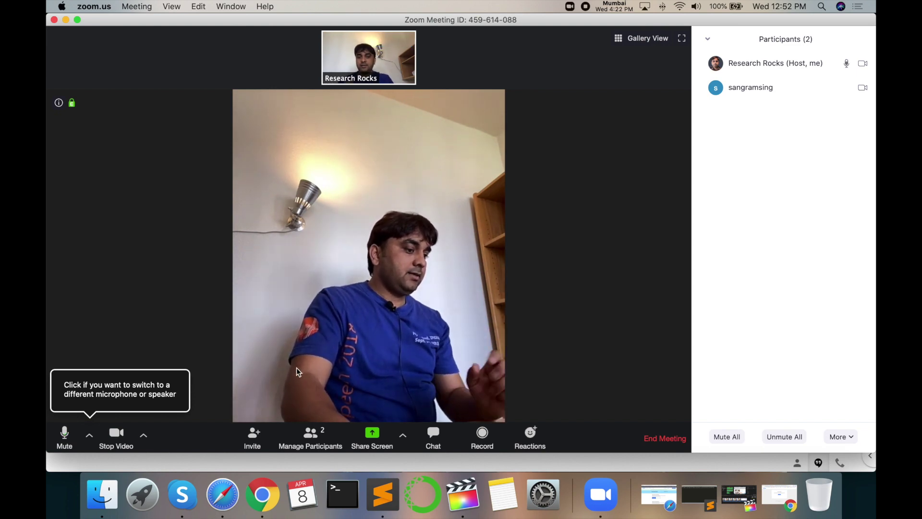
{"action": "double_click", "coordinate": [371, 60]}
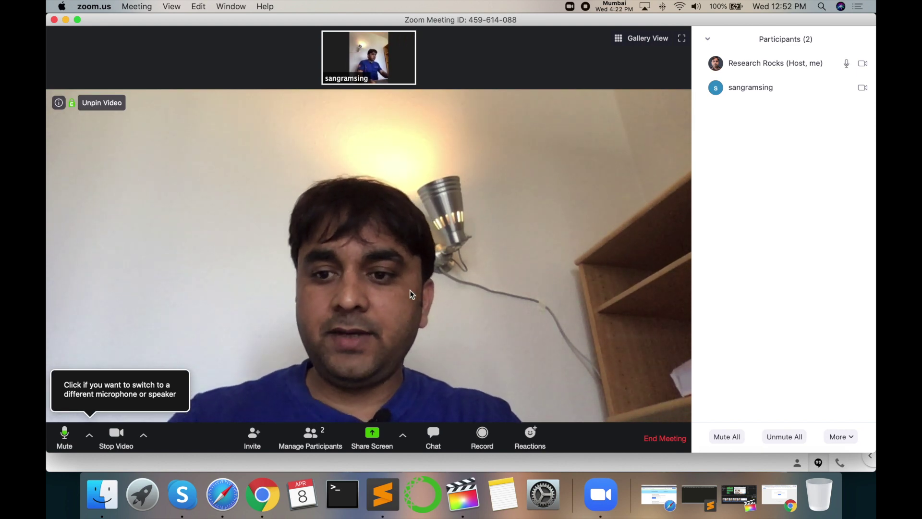
{"action": "mouse_move", "coordinate": [398, 73]}
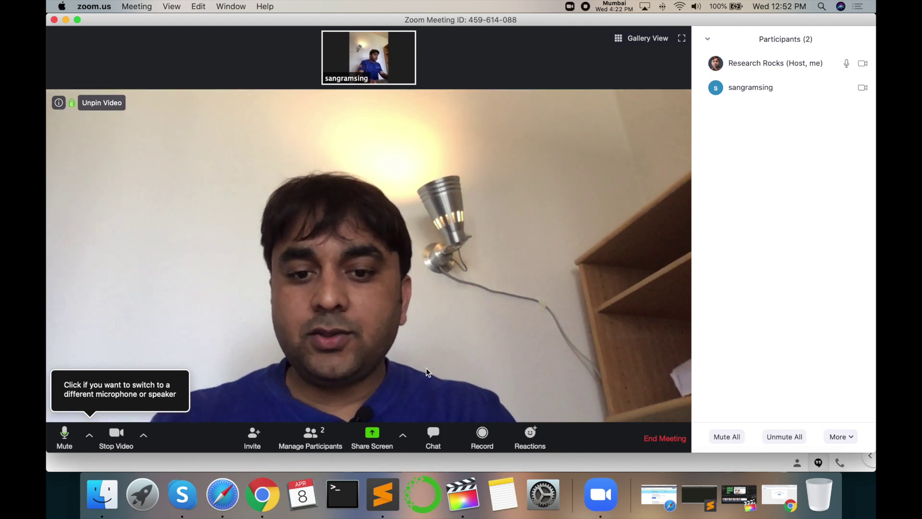
Send the greeting 'Hey sangram' to everyone in the meeting chat
{"action": "left_click", "coordinate": [431, 437]}
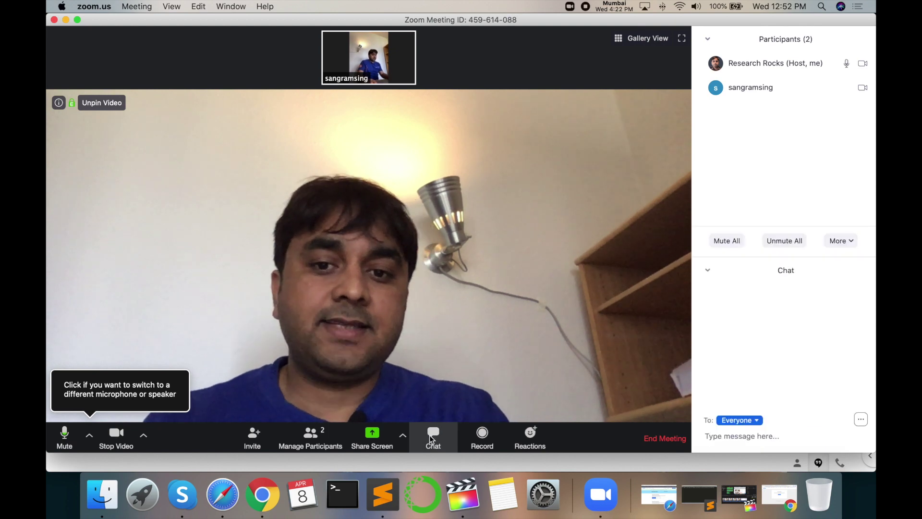
{"action": "left_click", "coordinate": [737, 438]}
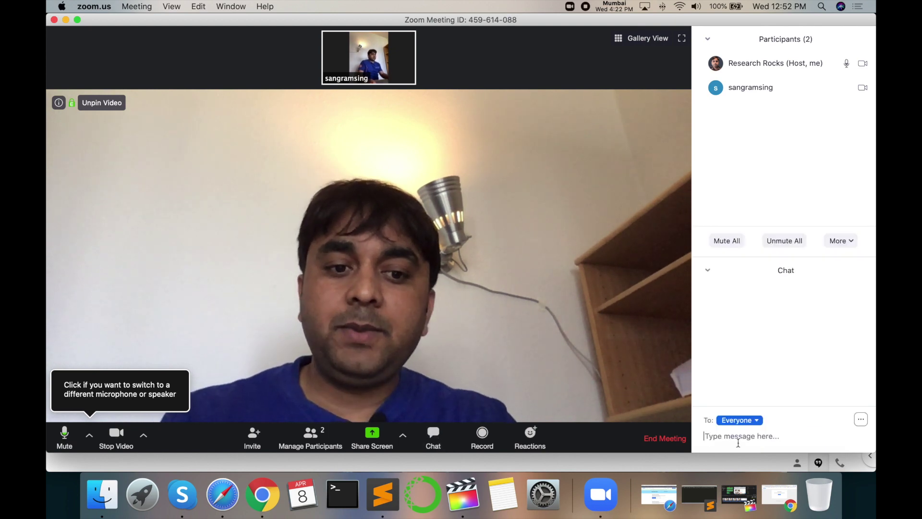
{"action": "type", "text": "Hey sangram"}
{"action": "key", "text": "Return"}
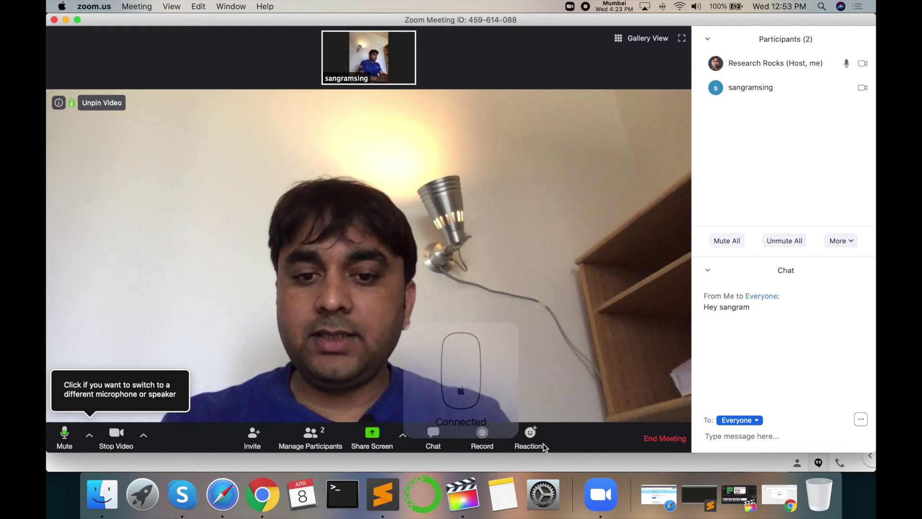
Record a stretch of the meeting, then pause and stop the recording
{"action": "left_click", "coordinate": [479, 439]}
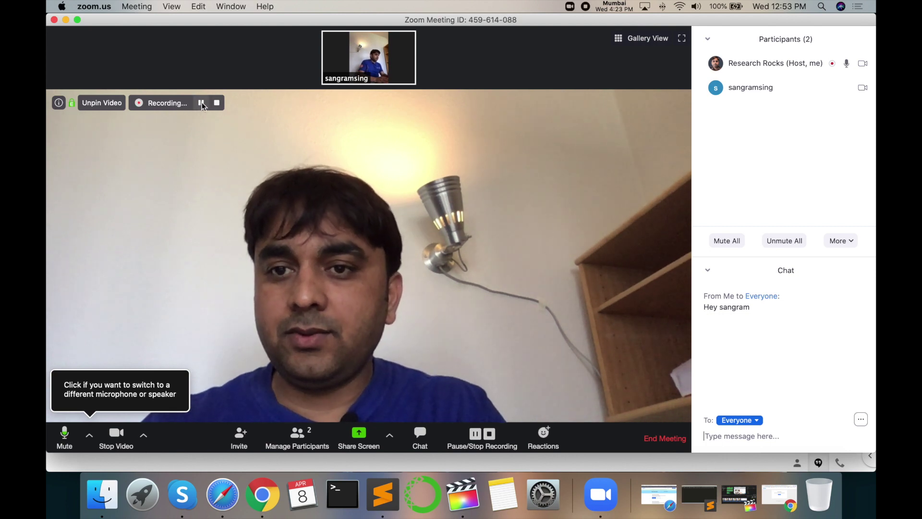
{"action": "left_click", "coordinate": [202, 103]}
{"action": "left_click", "coordinate": [218, 102]}
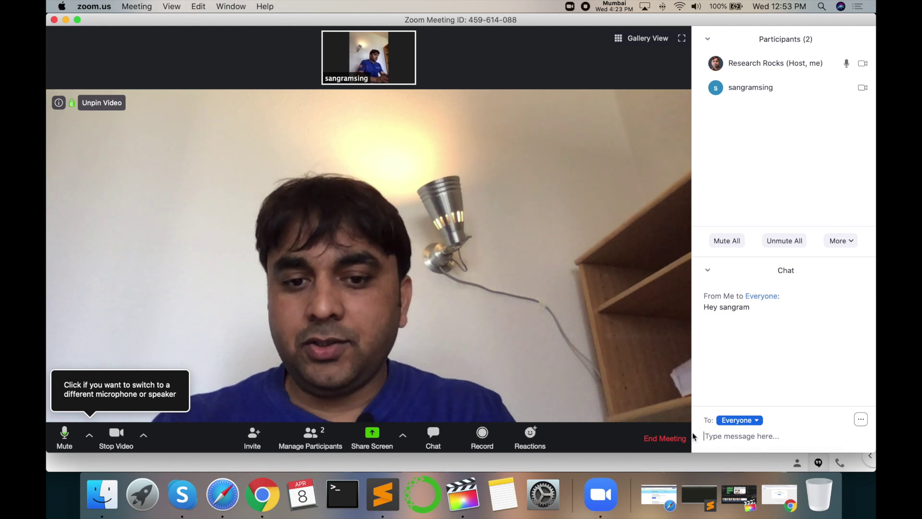
{"action": "left_click", "coordinate": [530, 435]}
Send thumbs-up and clapping reactions, then mute and switch the camera off and back on
{"action": "left_click", "coordinate": [542, 409]}
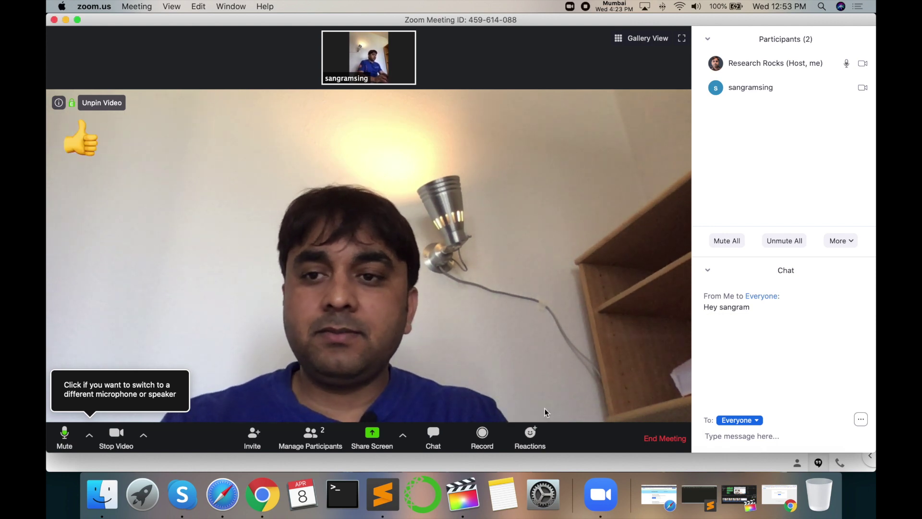
{"action": "left_click", "coordinate": [526, 432]}
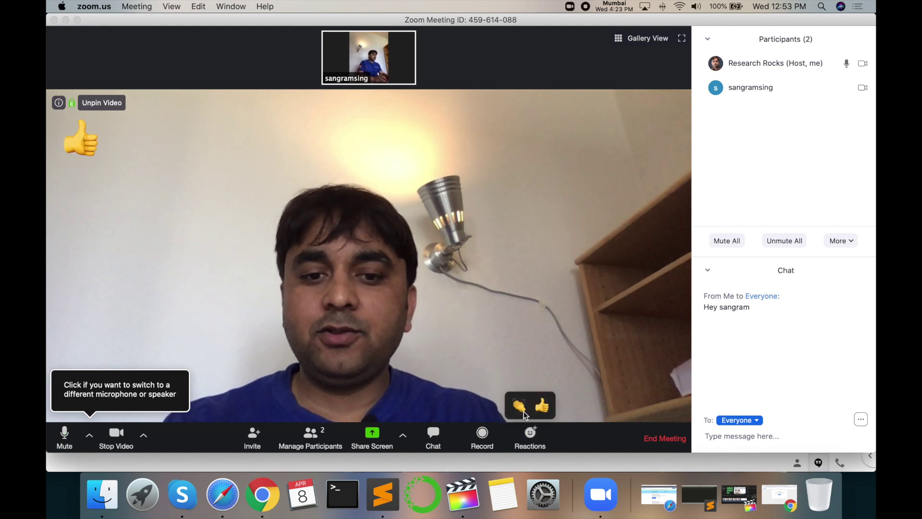
{"action": "left_click", "coordinate": [523, 411]}
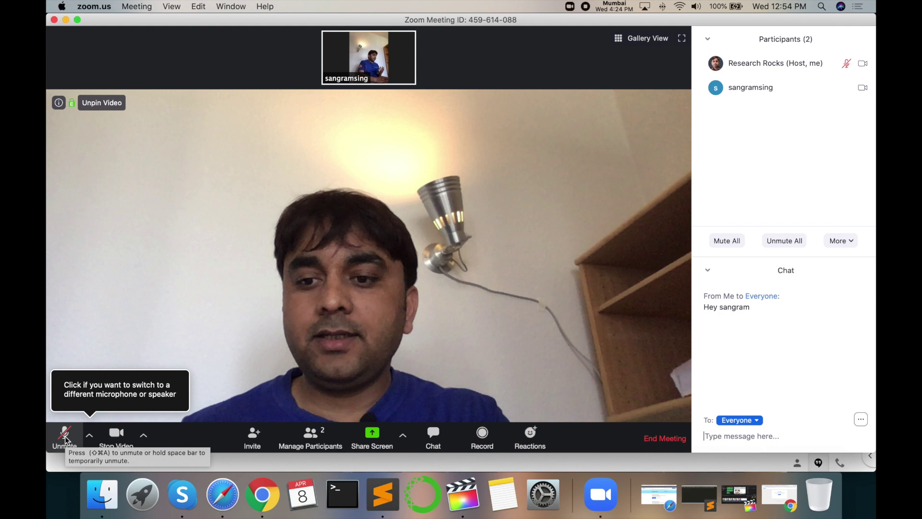
{"action": "left_click", "coordinate": [66, 439]}
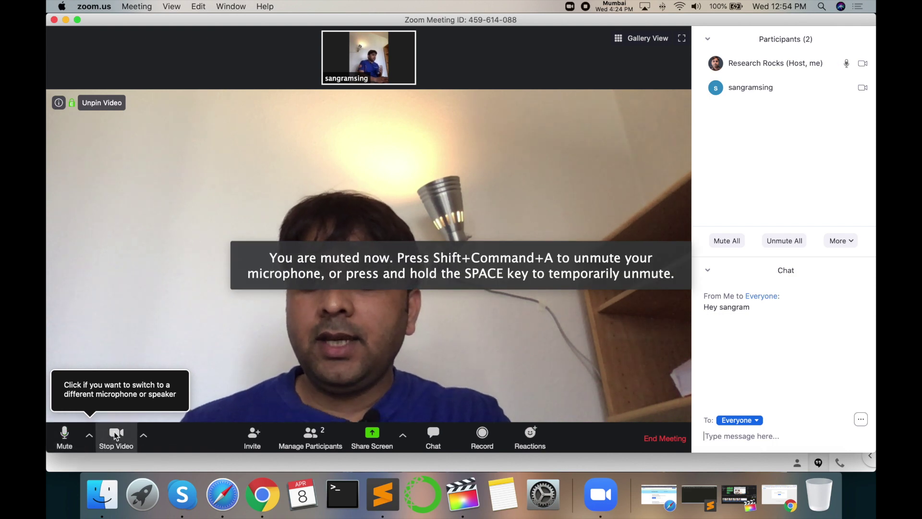
{"action": "left_click", "coordinate": [115, 433]}
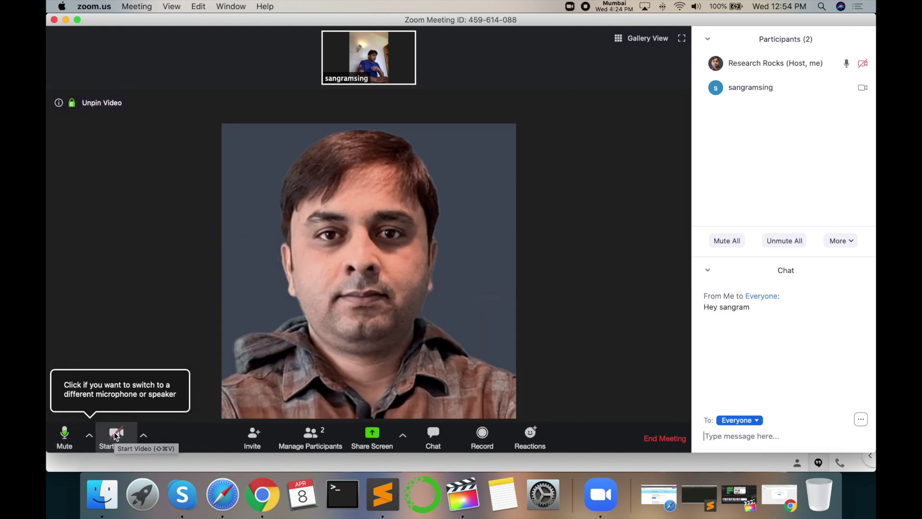
{"action": "left_click", "coordinate": [115, 433]}
Open and close the invite window, then close the participants and chat panels
{"action": "left_click", "coordinate": [257, 432]}
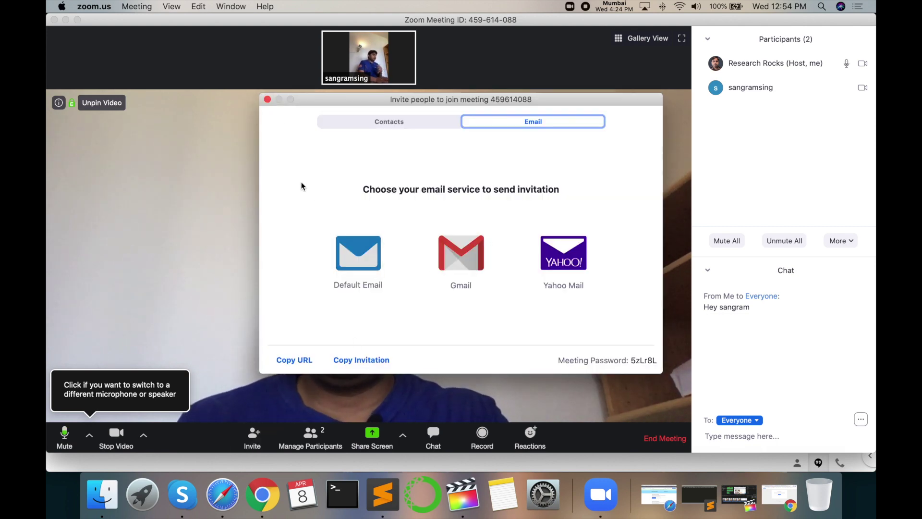
{"action": "left_click", "coordinate": [267, 99]}
{"action": "left_click", "coordinate": [310, 434]}
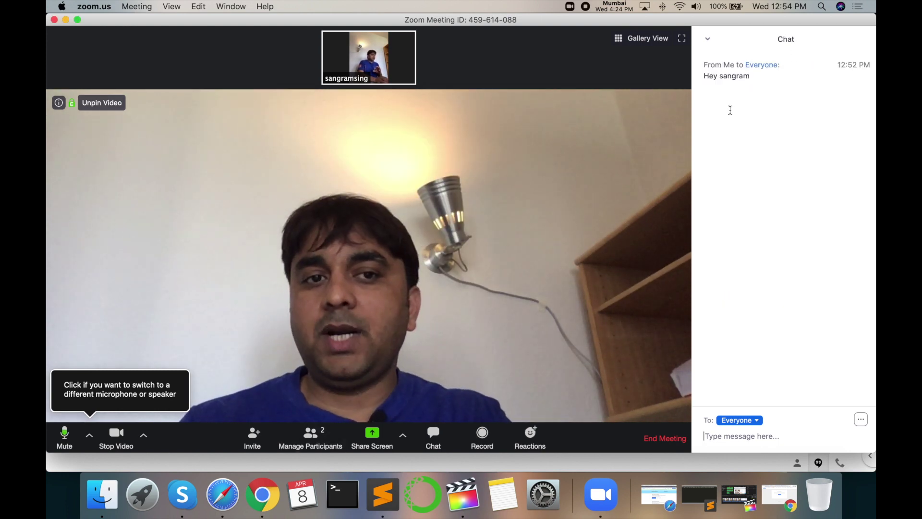
{"action": "left_click", "coordinate": [707, 39]}
{"action": "left_click", "coordinate": [730, 50]}
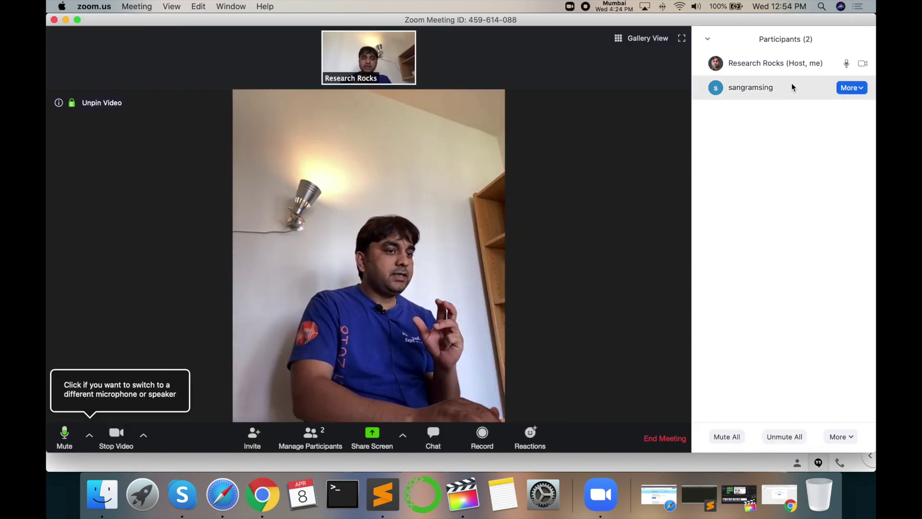
Remove the guest from the meeting, turn off your camera, and bring up End Meeting
{"action": "mouse_move", "coordinate": [848, 68]}
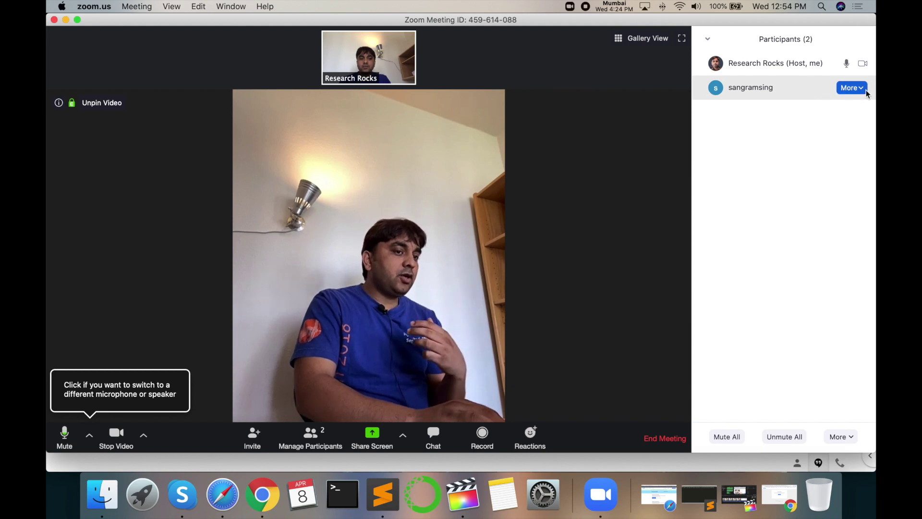
{"action": "left_click", "coordinate": [861, 90]}
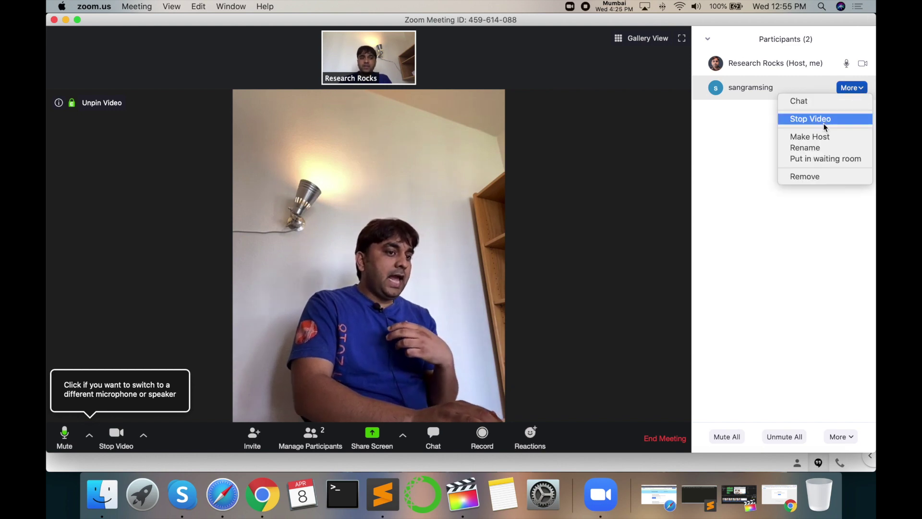
{"action": "left_click", "coordinate": [805, 177]}
{"action": "left_click", "coordinate": [508, 287]}
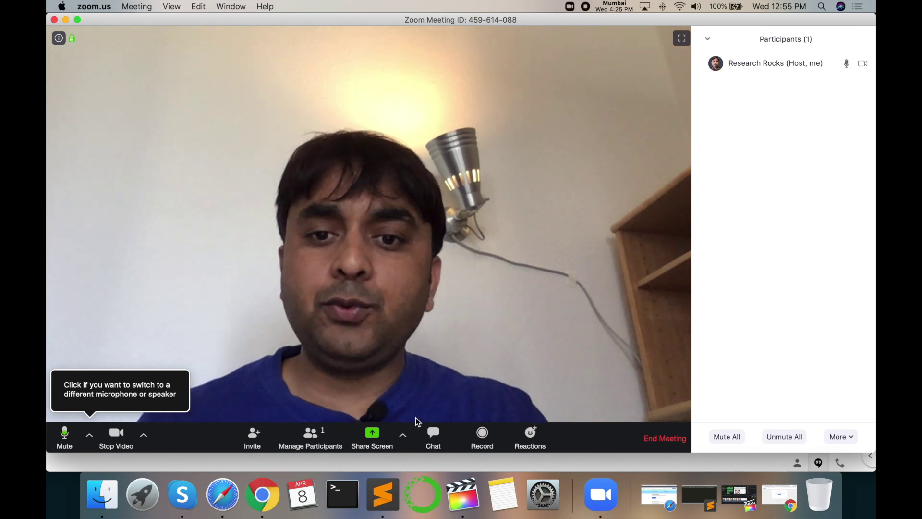
{"action": "left_click", "coordinate": [111, 431]}
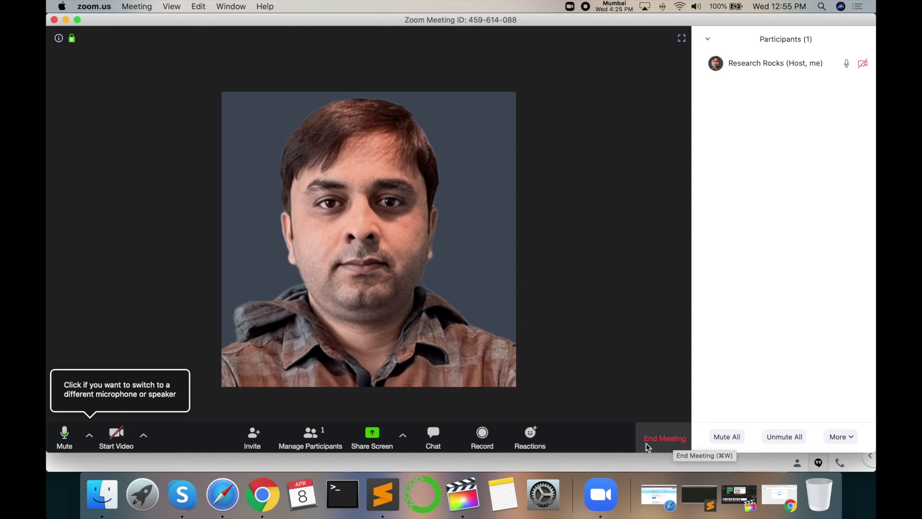
{"action": "left_click", "coordinate": [660, 439]}
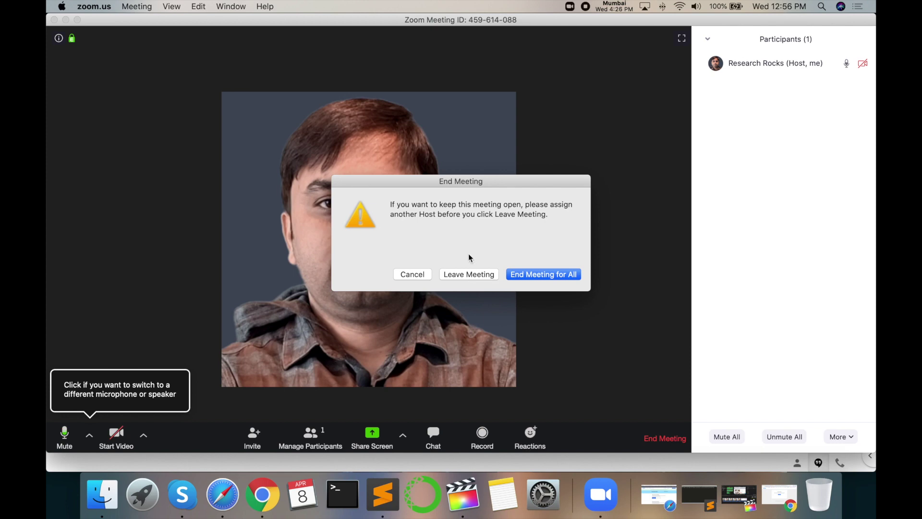
End the meeting for all and reposition the recording folder window containing zoom_0.mp4
{"action": "left_click", "coordinate": [533, 274]}
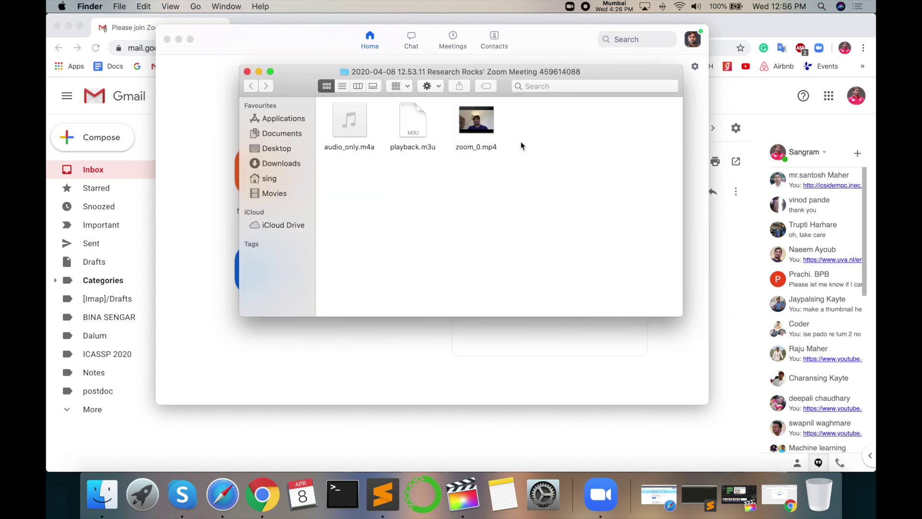
{"action": "left_click_drag", "start_coordinate": [449, 70], "coordinate": [432, 85]}
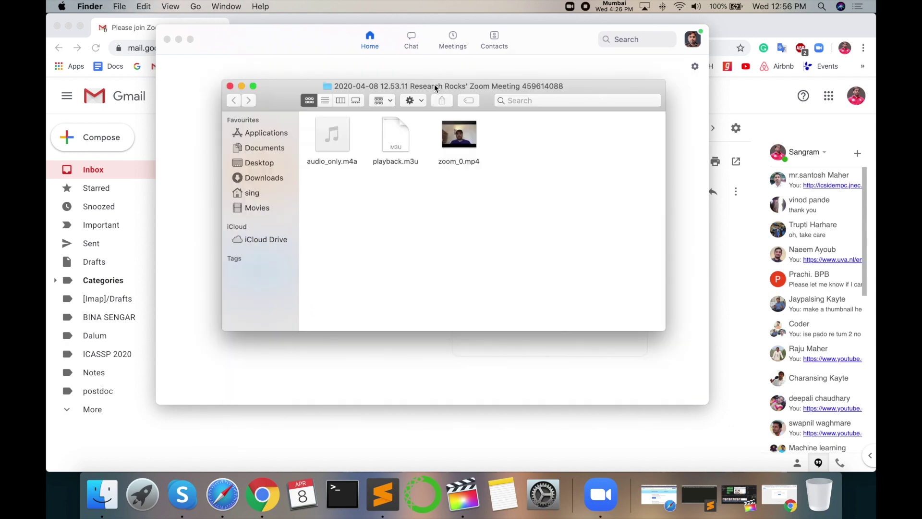
Play zoom_0.mp4 in QuickTime Player at a larger size, then close the player
{"action": "double_click", "coordinate": [449, 145]}
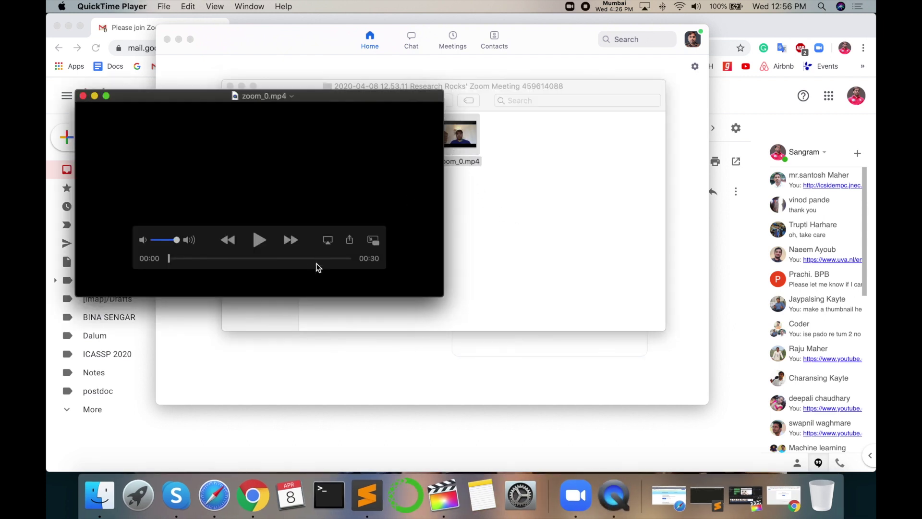
{"action": "left_click", "coordinate": [257, 237]}
{"action": "key", "text": "super+1"}
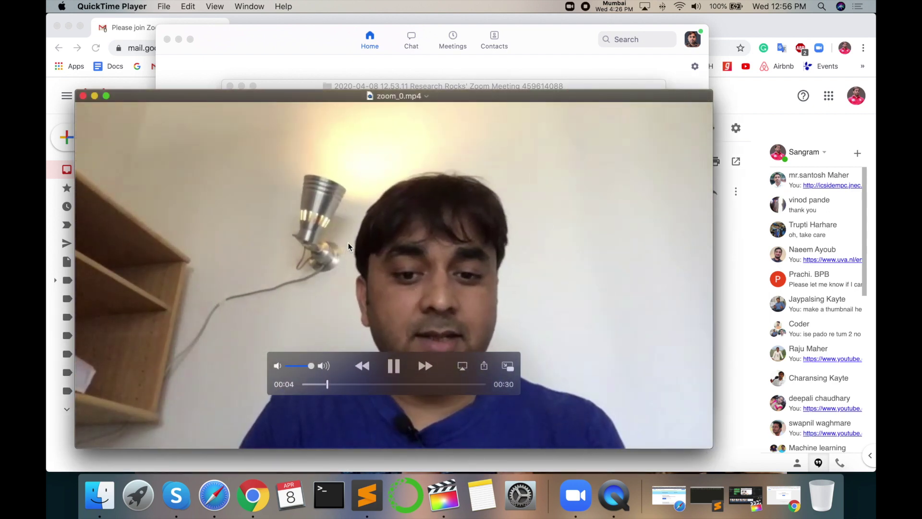
{"action": "left_click", "coordinate": [82, 97]}
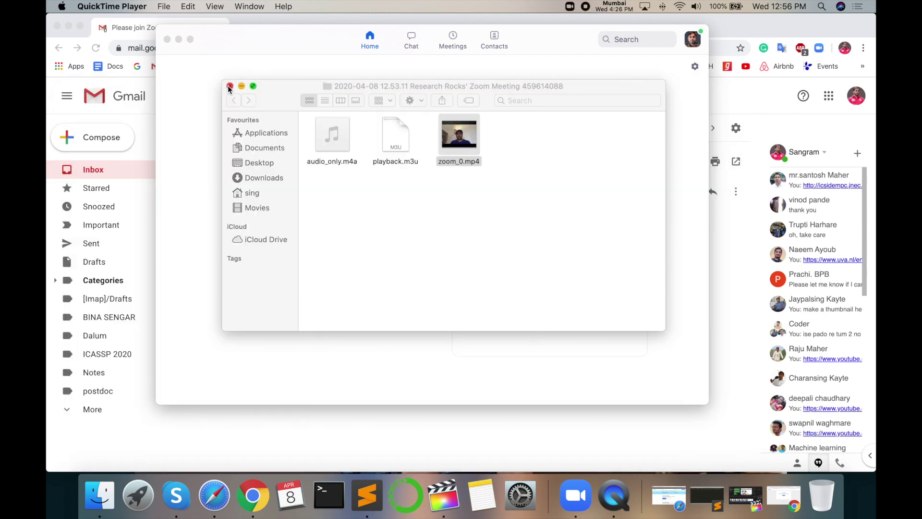